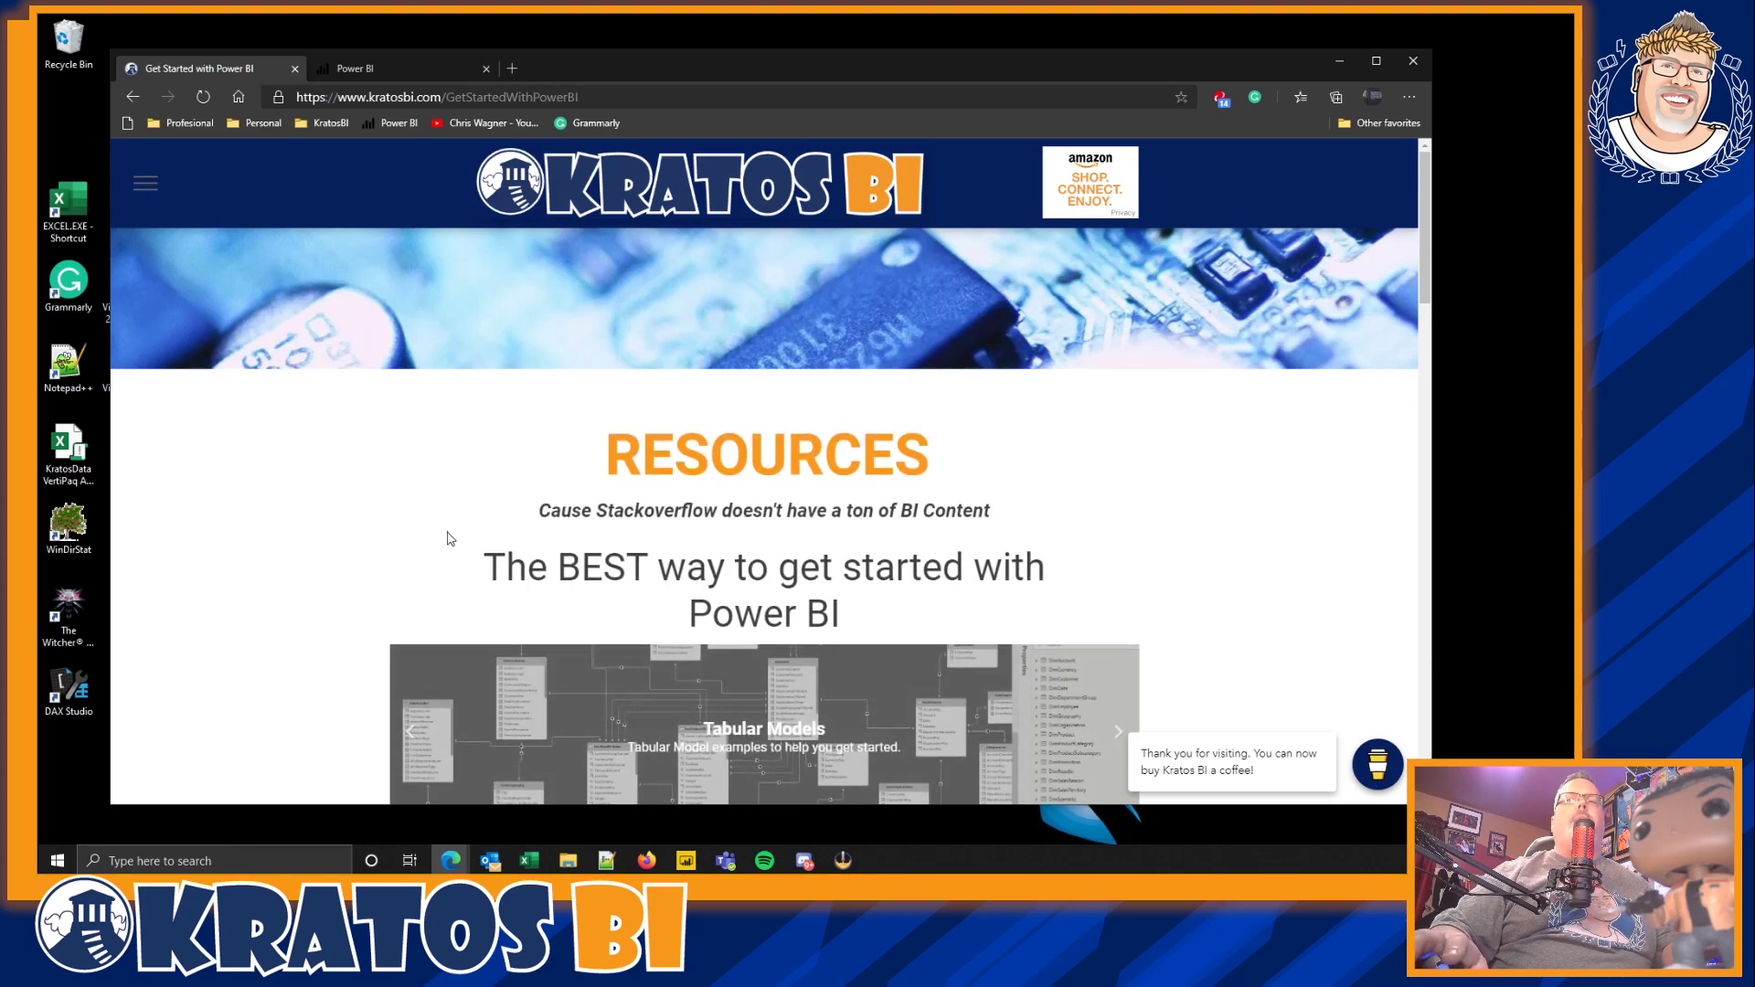
Locate the Kratos BI Power BI Seed download on the resources page and browse the Seed 1.0 and Seed 2.0 folders in File Explorer.
scroll(447, 537, down, 10)
scroll(436, 528, down, 7)
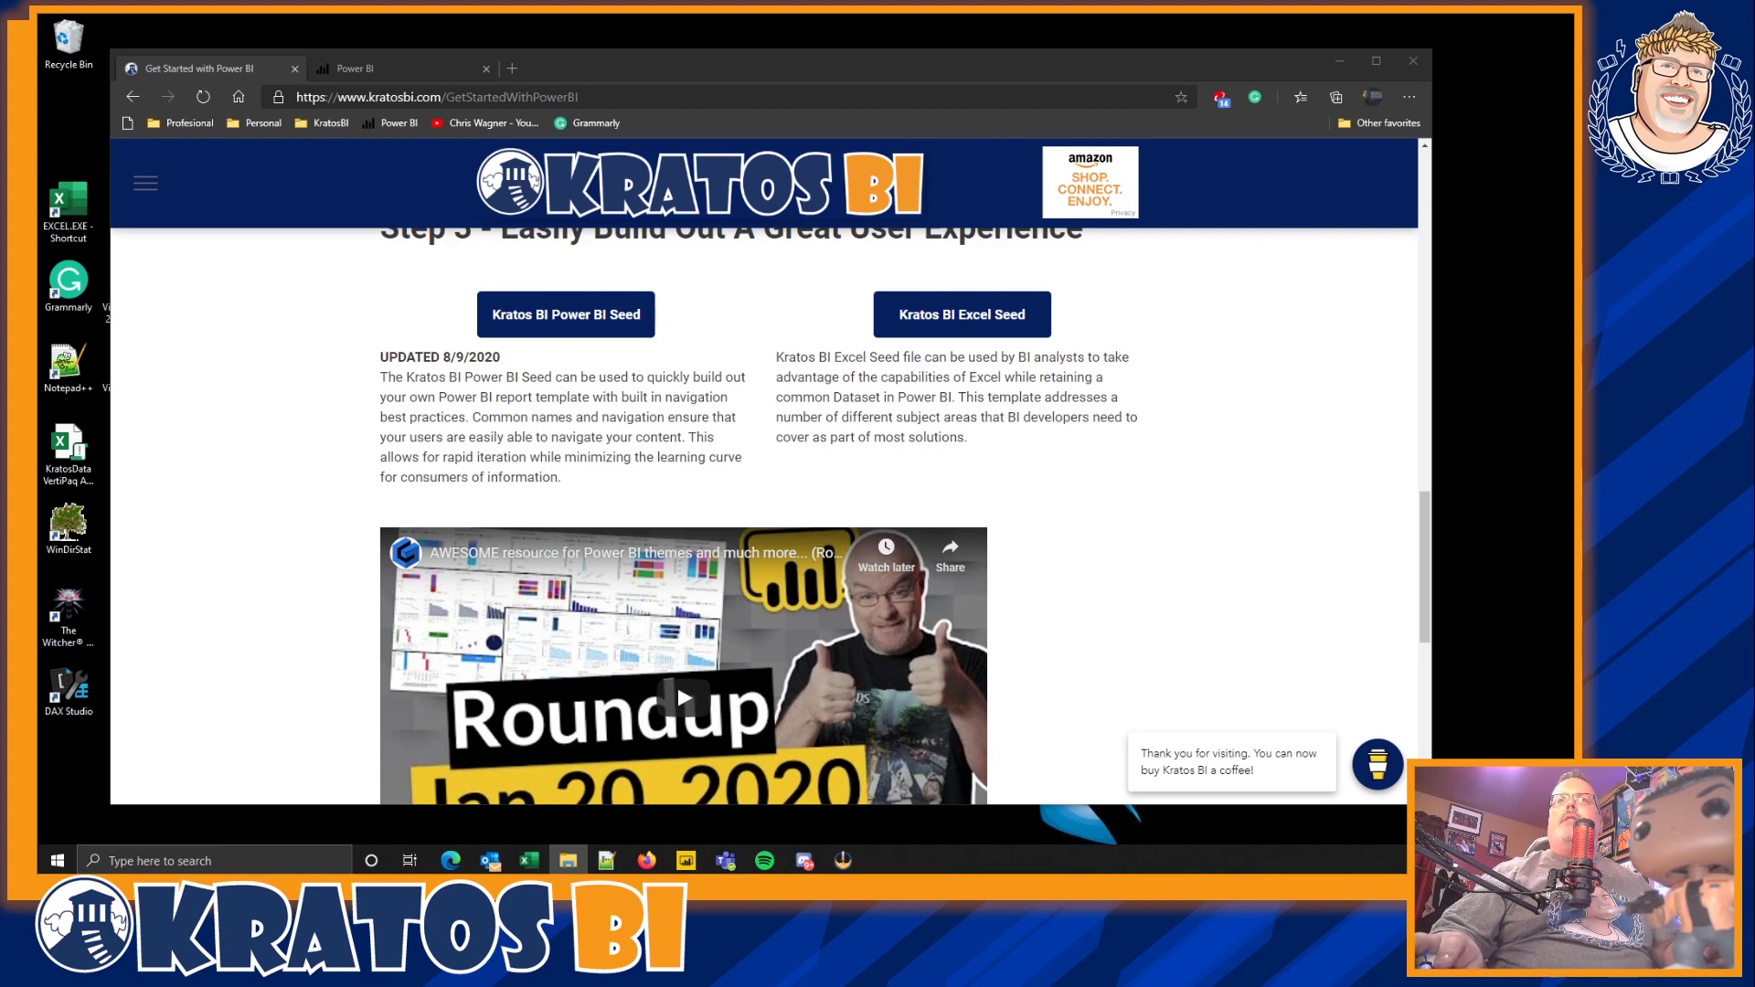
drag(919, 174, 614, 117)
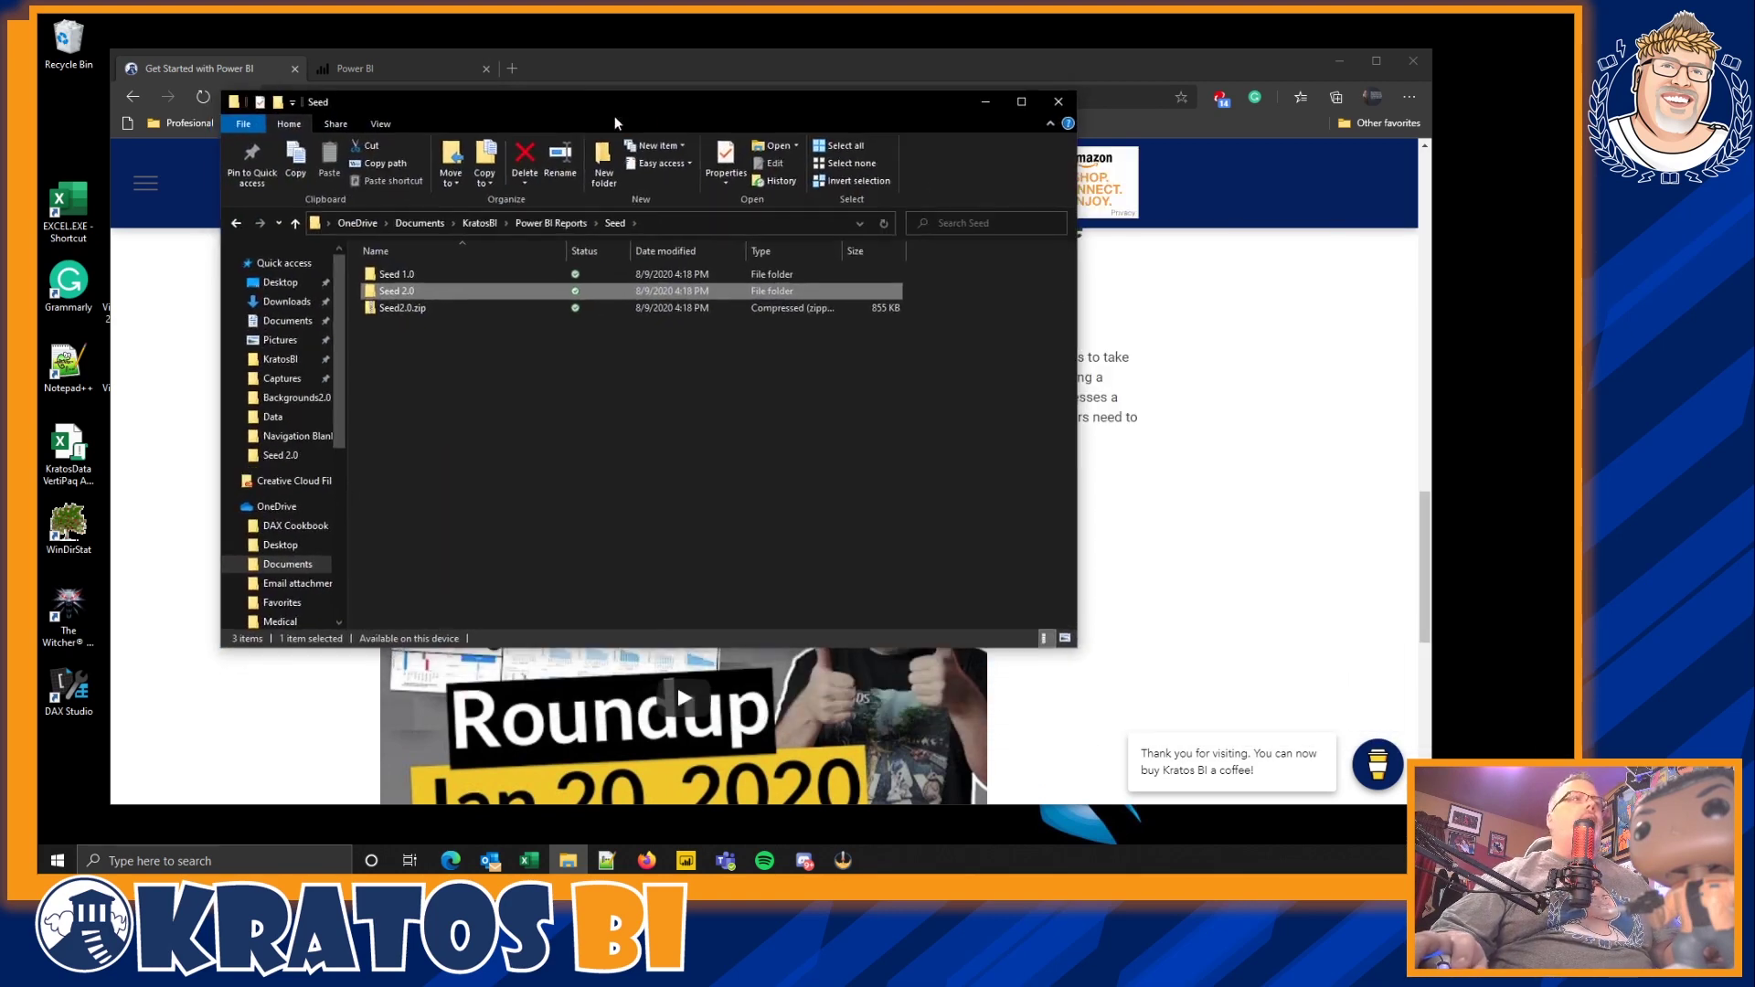
double_click(411, 275)
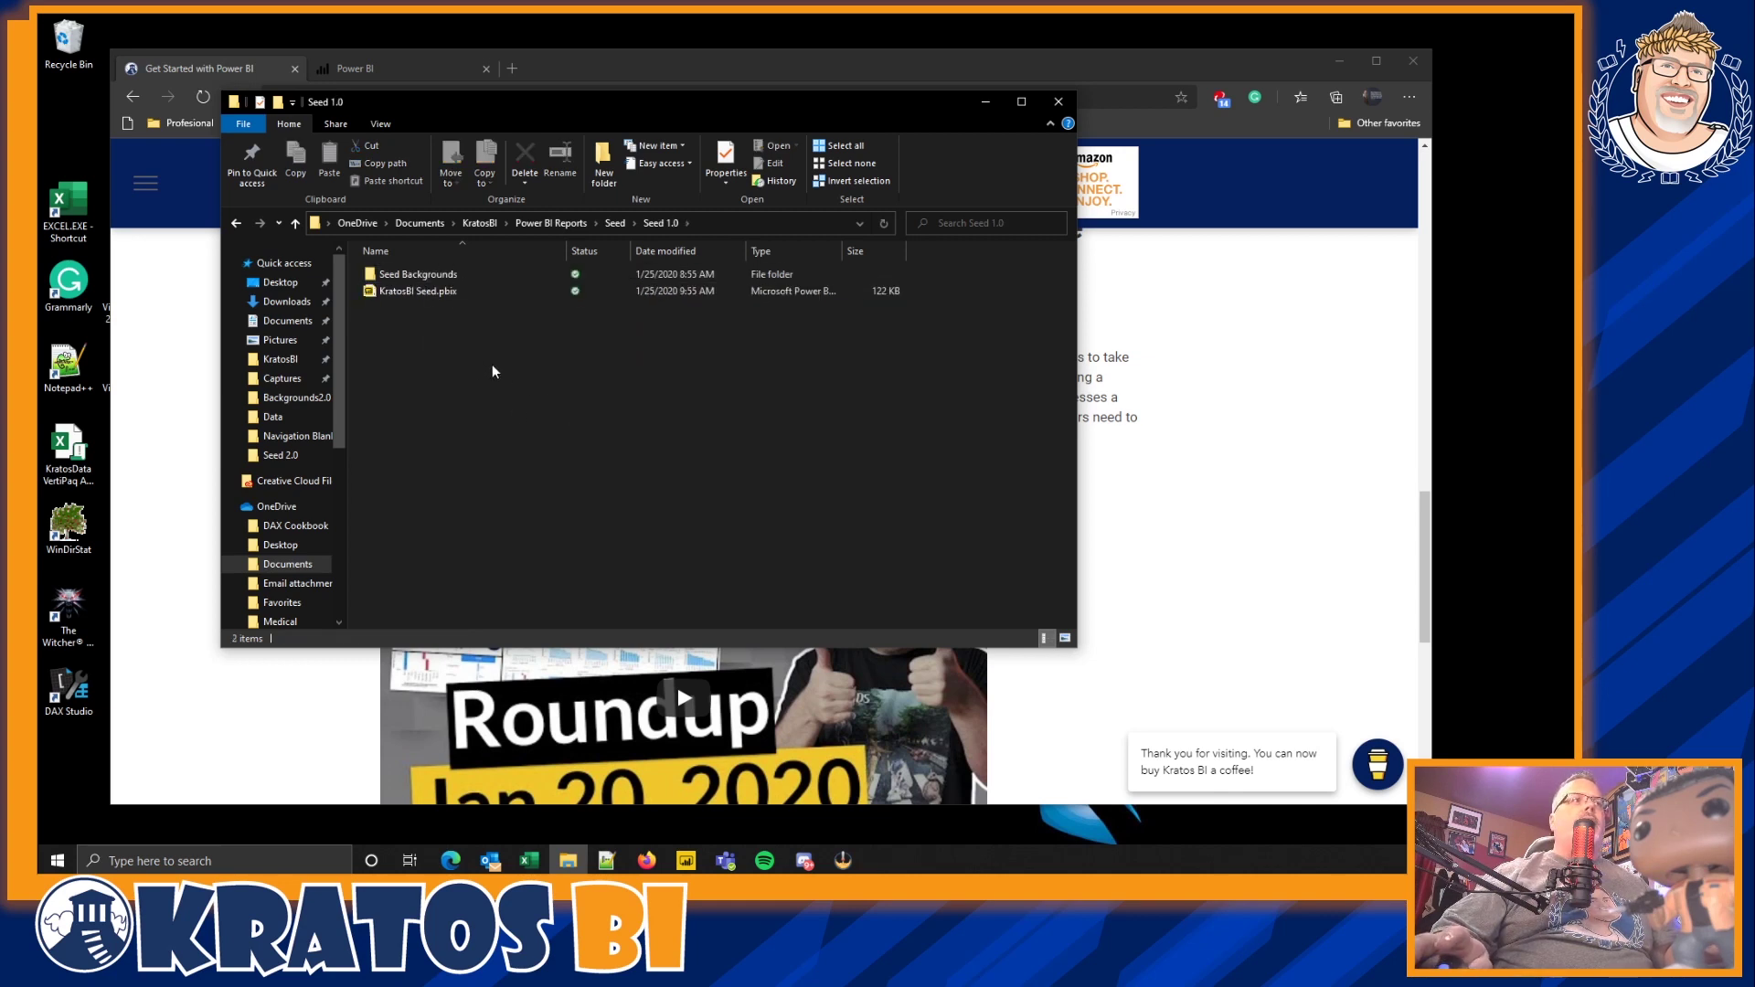
key(BackSpace)
double_click(409, 291)
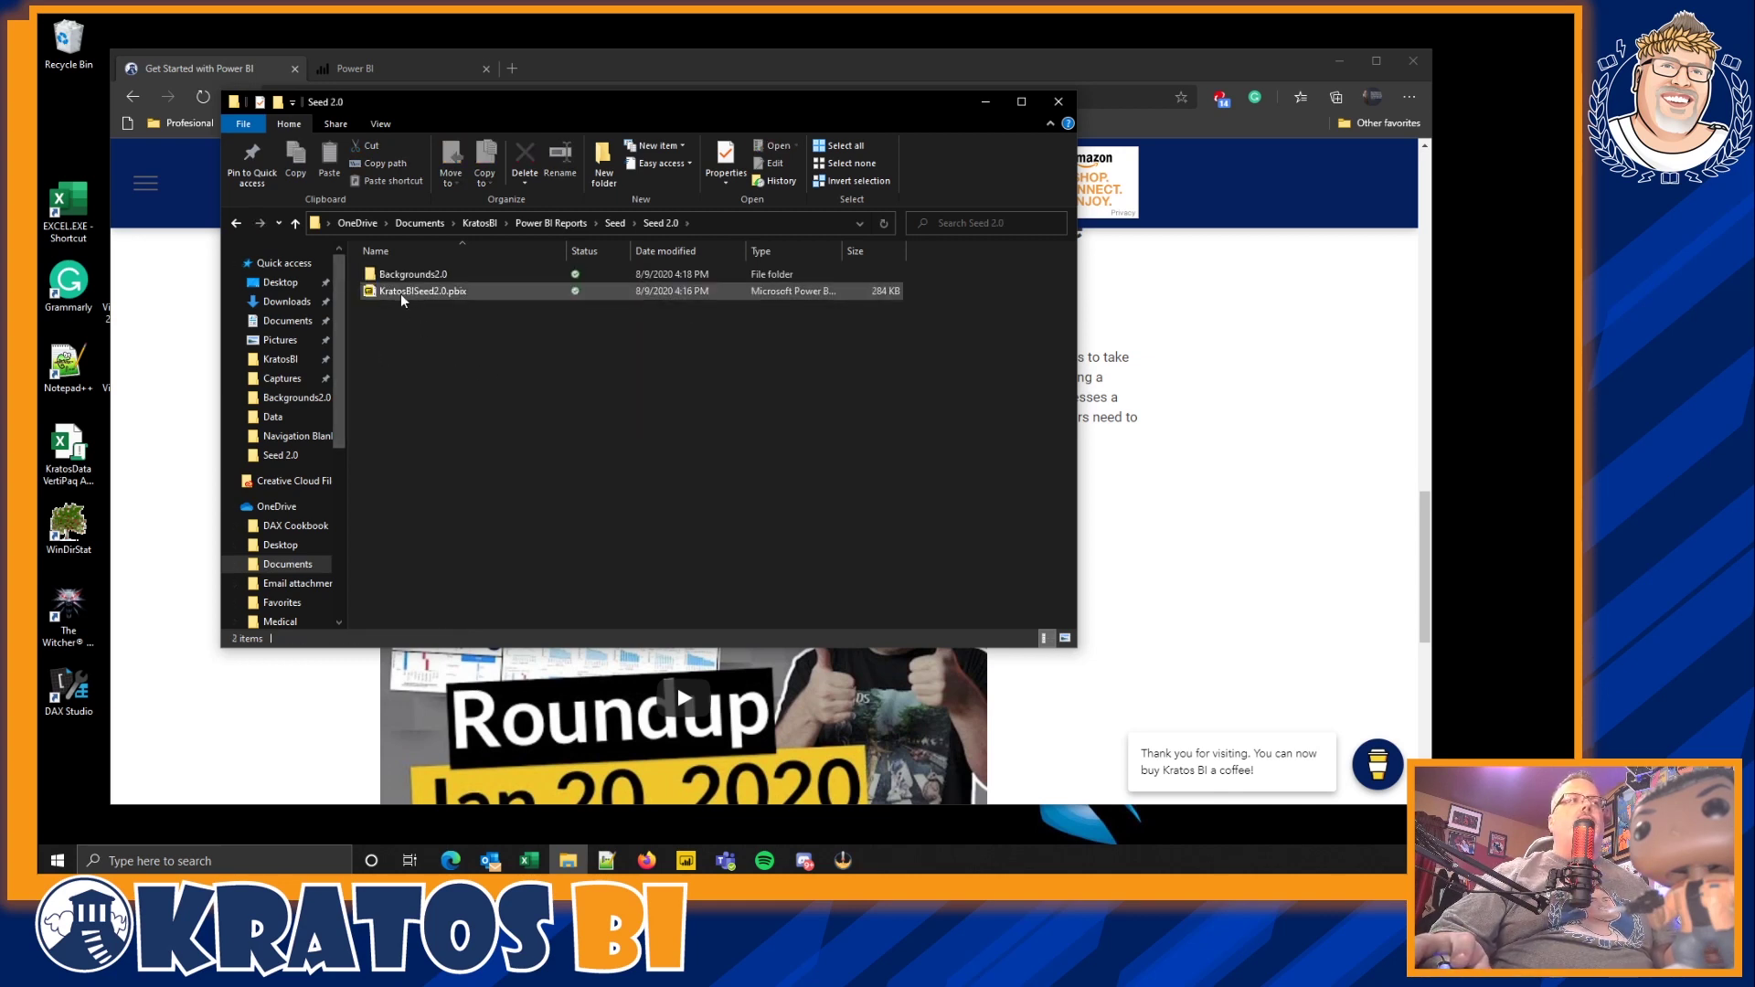
click(430, 294)
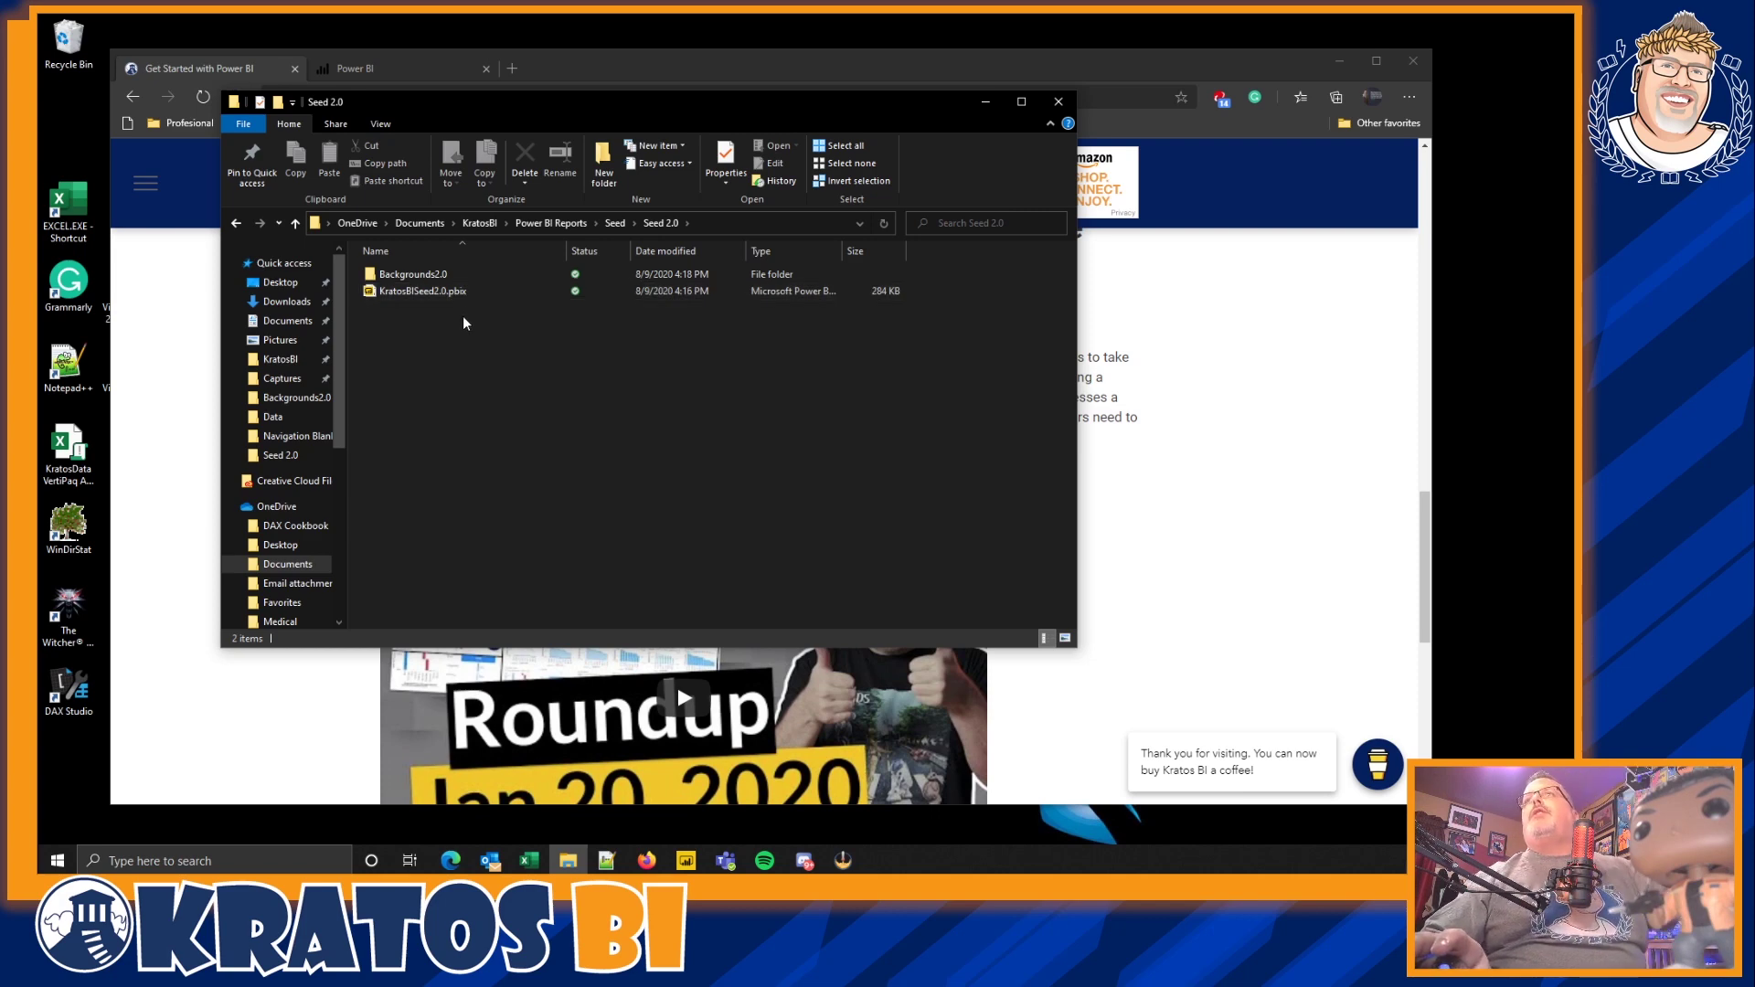
Glance at the KratosBISeed2.0 report in Power BI Desktop and open Kratos BI Seed Backgrounds 2.0.pptx from the Backgrounds2.0 folder.
click(685, 860)
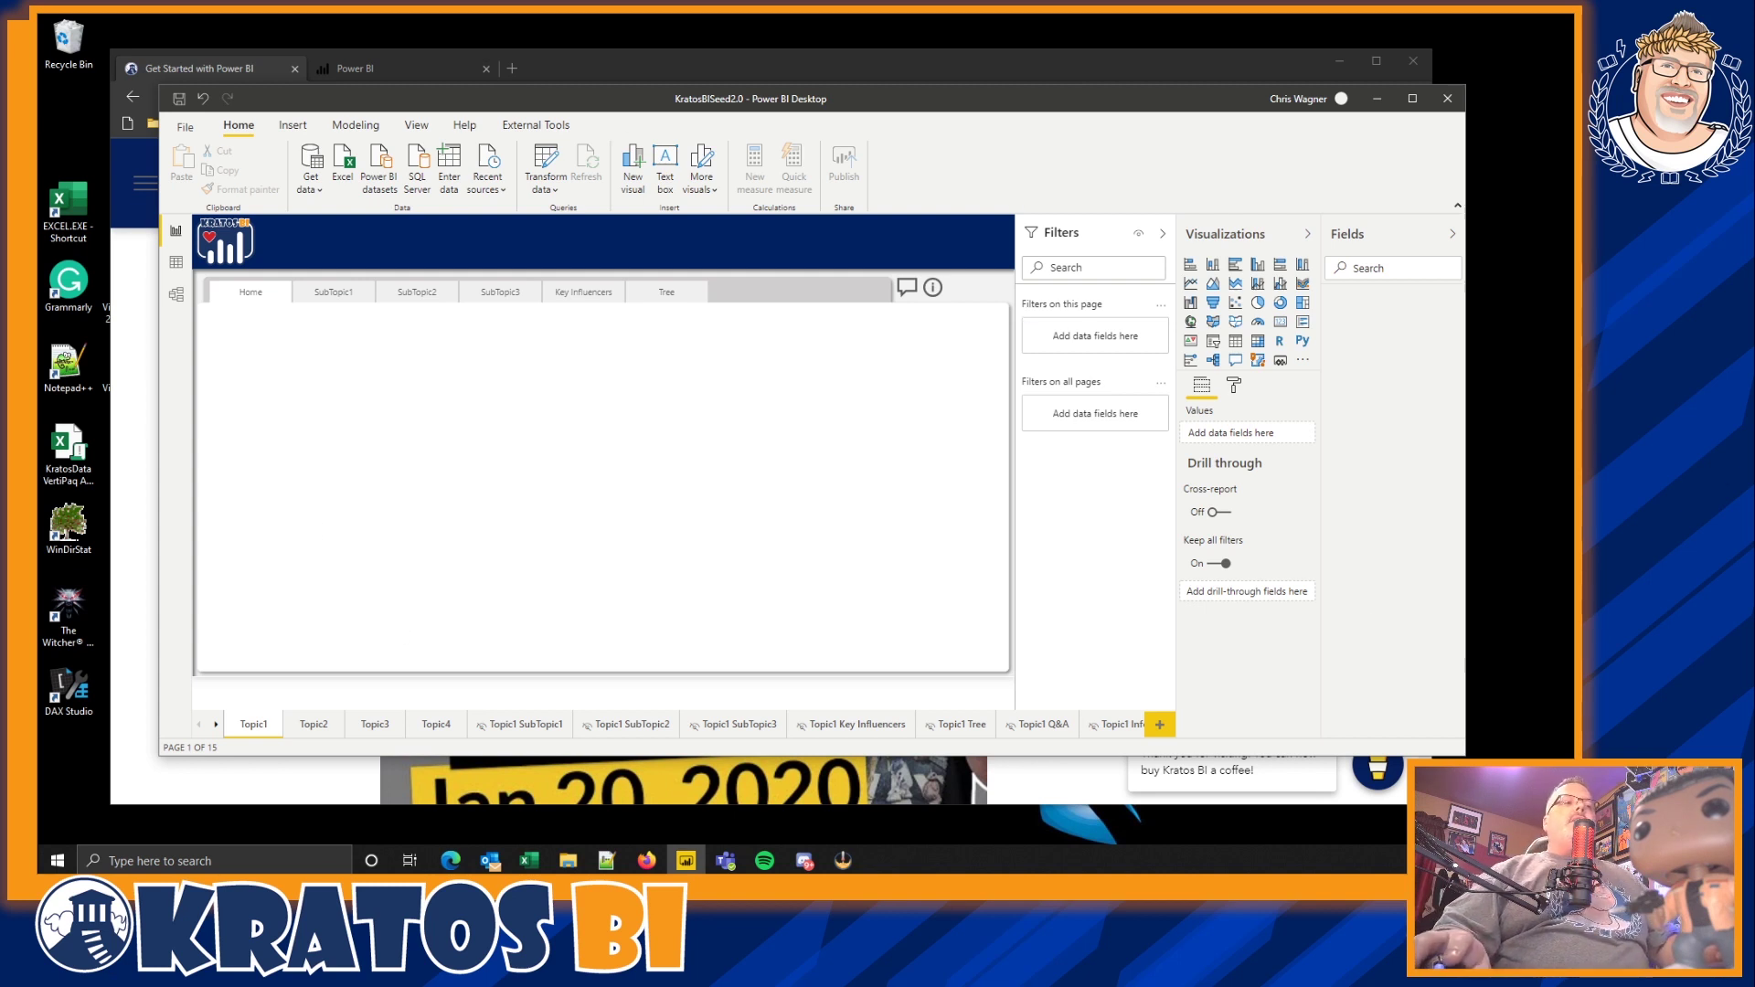
click(568, 860)
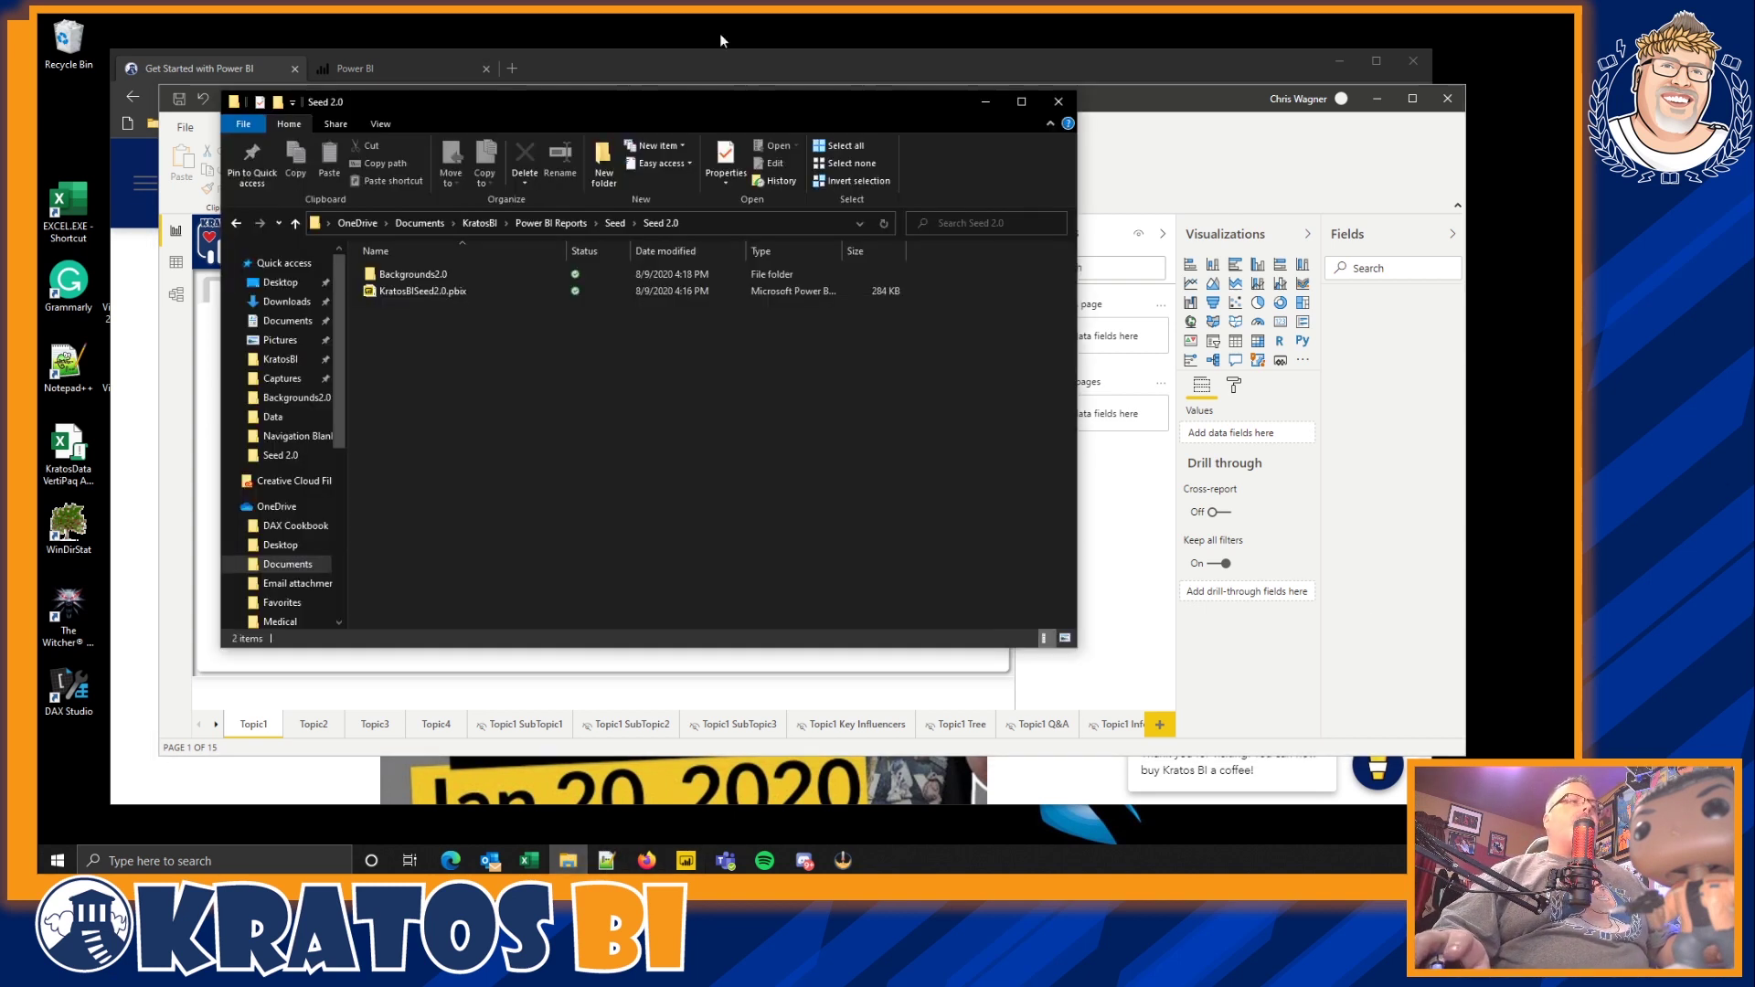
click(429, 273)
click(430, 273)
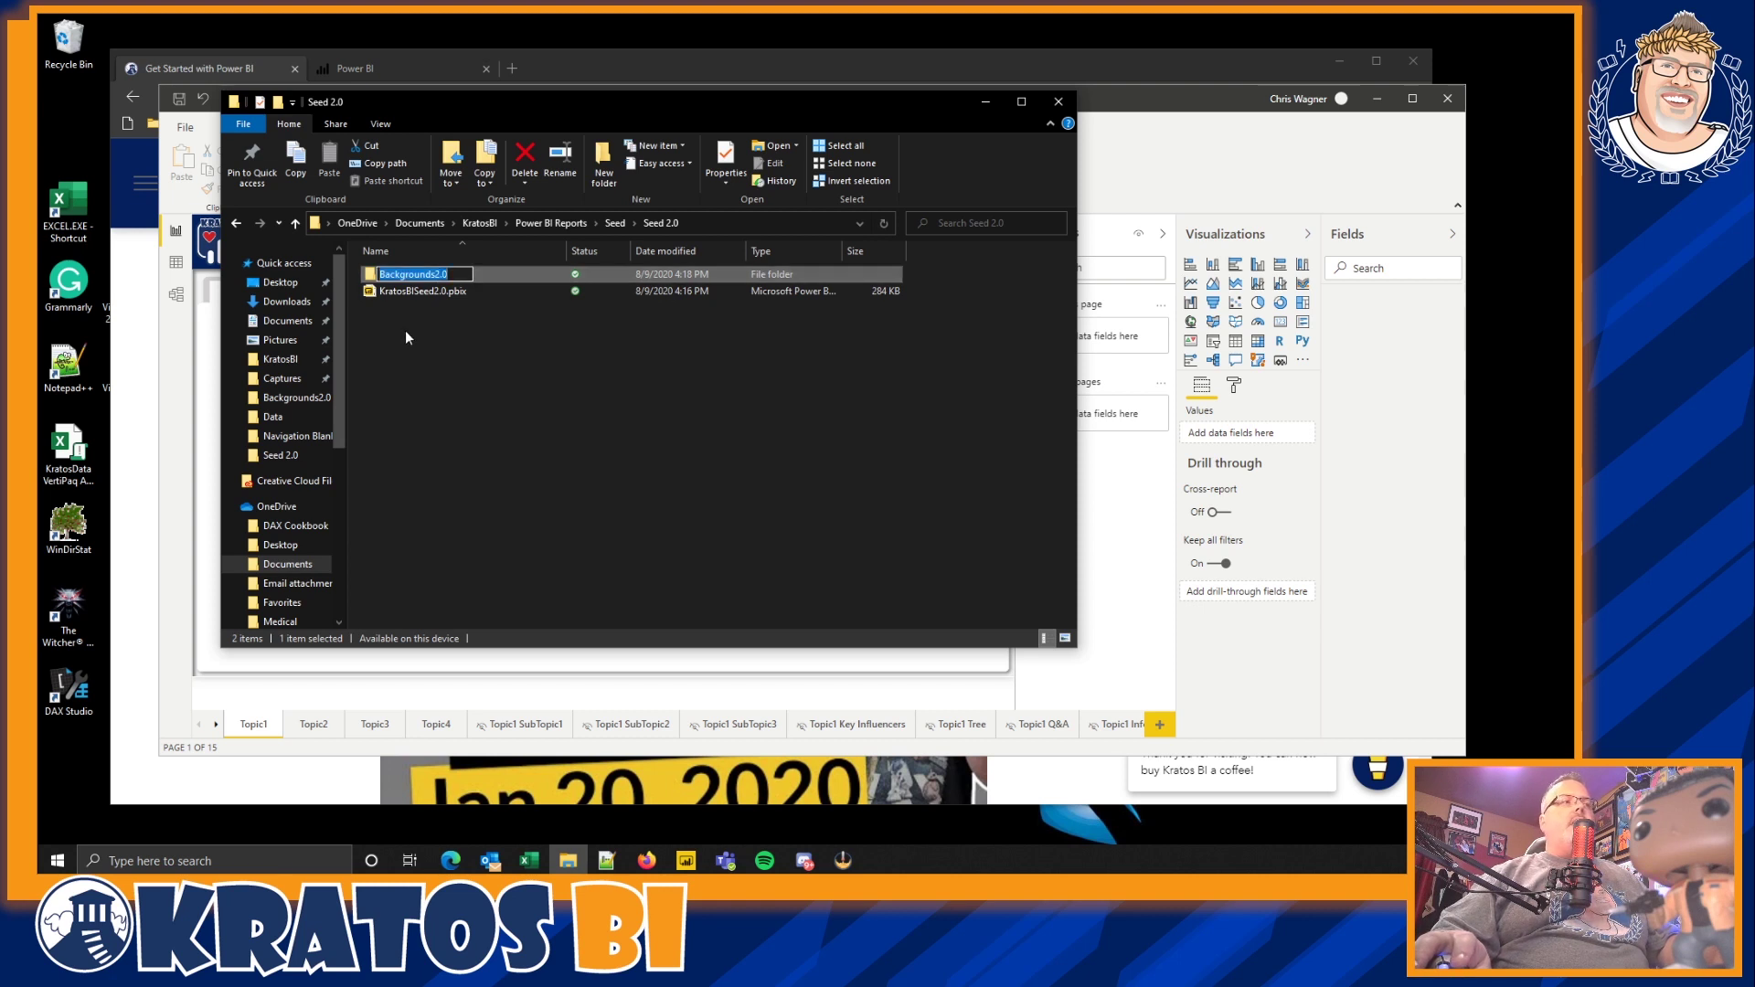
click(407, 338)
double_click(457, 274)
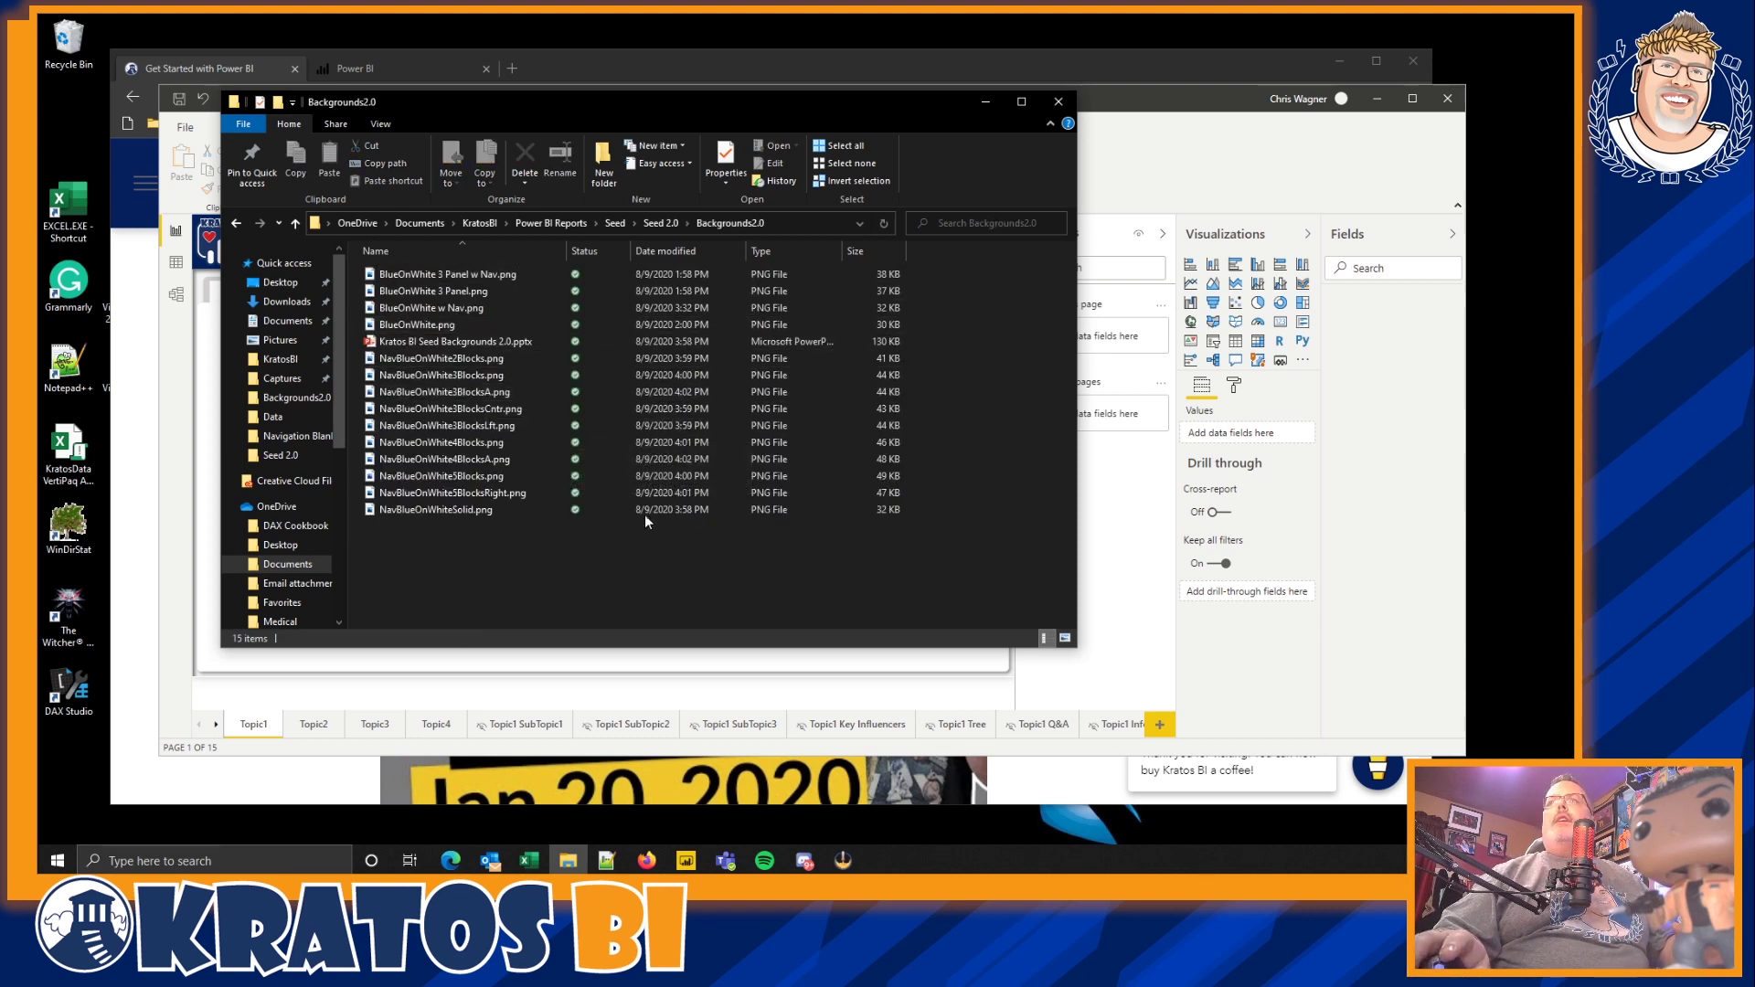
click(457, 341)
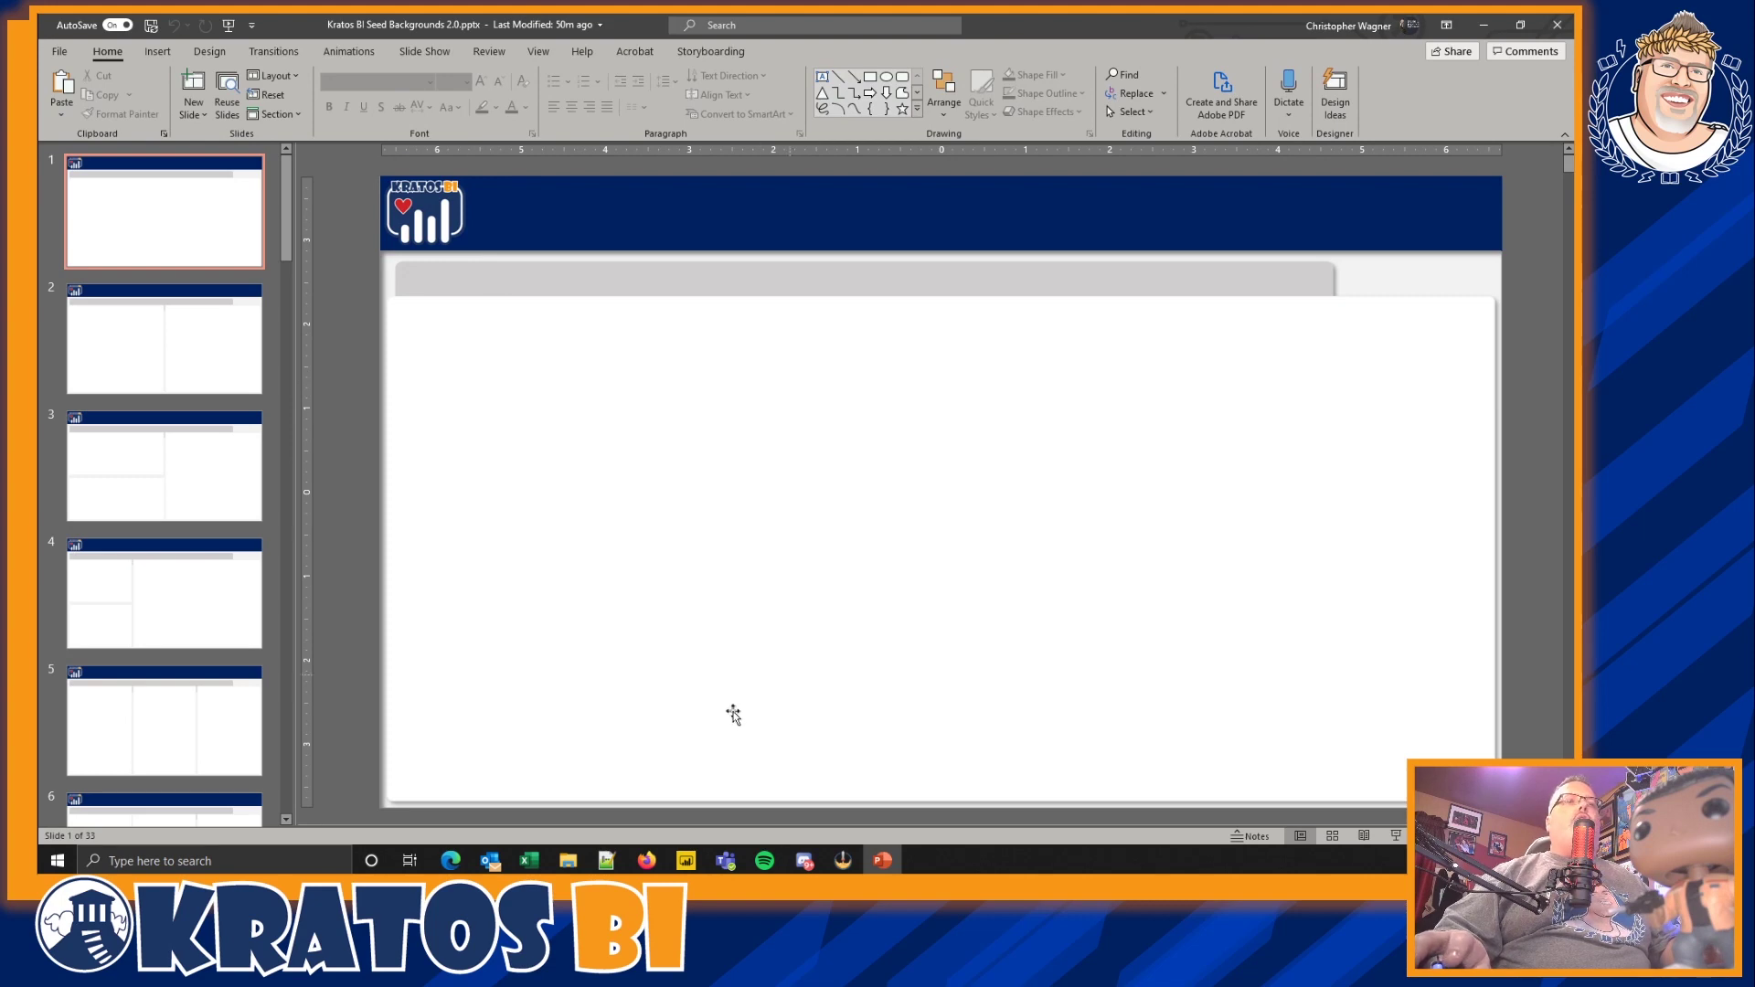
Review all the background layouts in the deck in slide sorter view.
click(1331, 835)
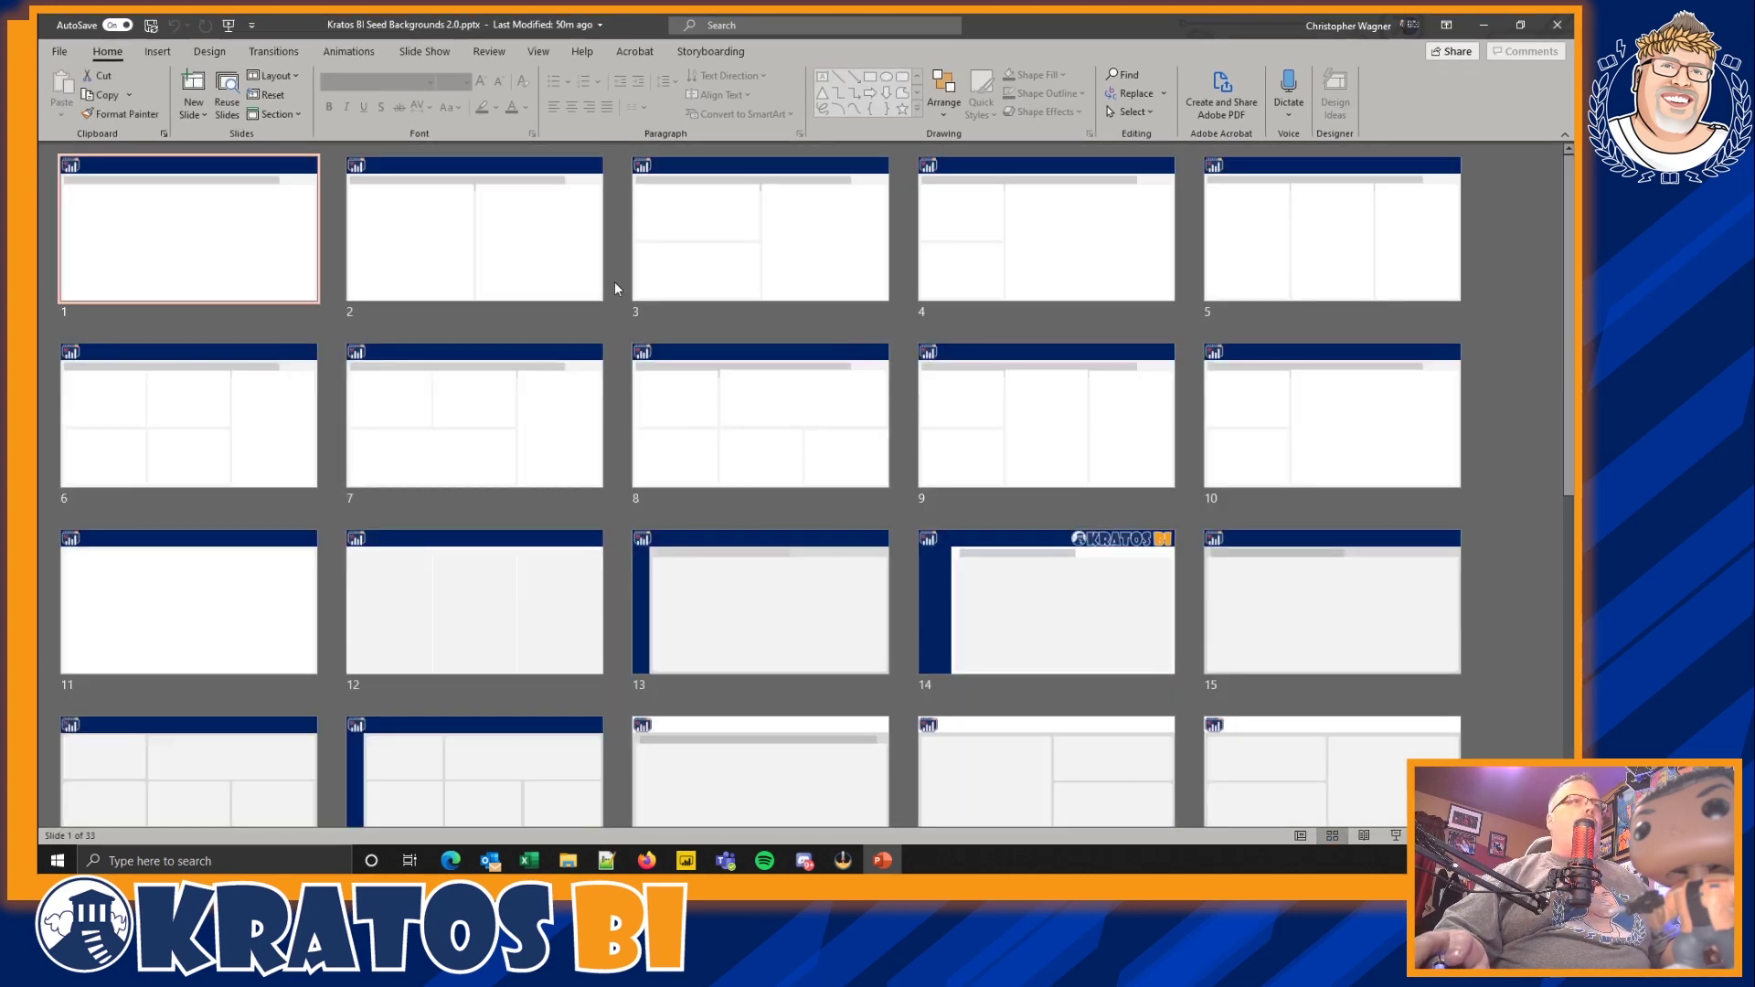
scroll(974, 705, down, 3)
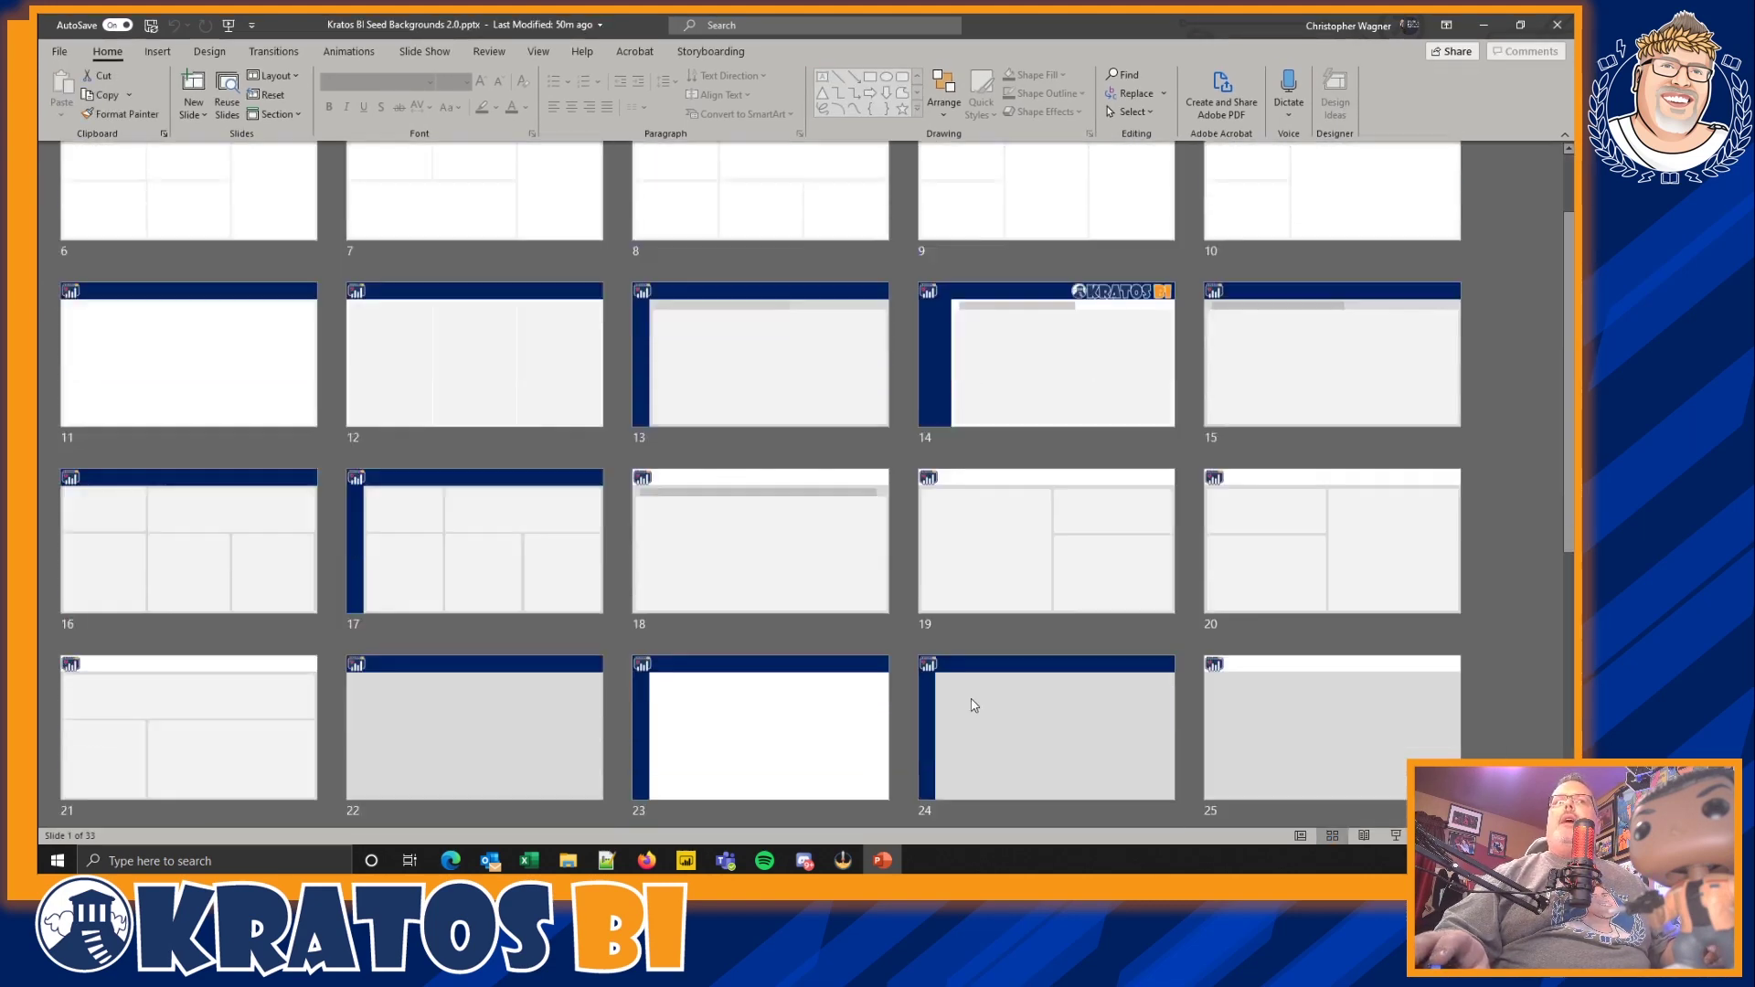
scroll(973, 705, down, 5)
scroll(967, 699, up, 10)
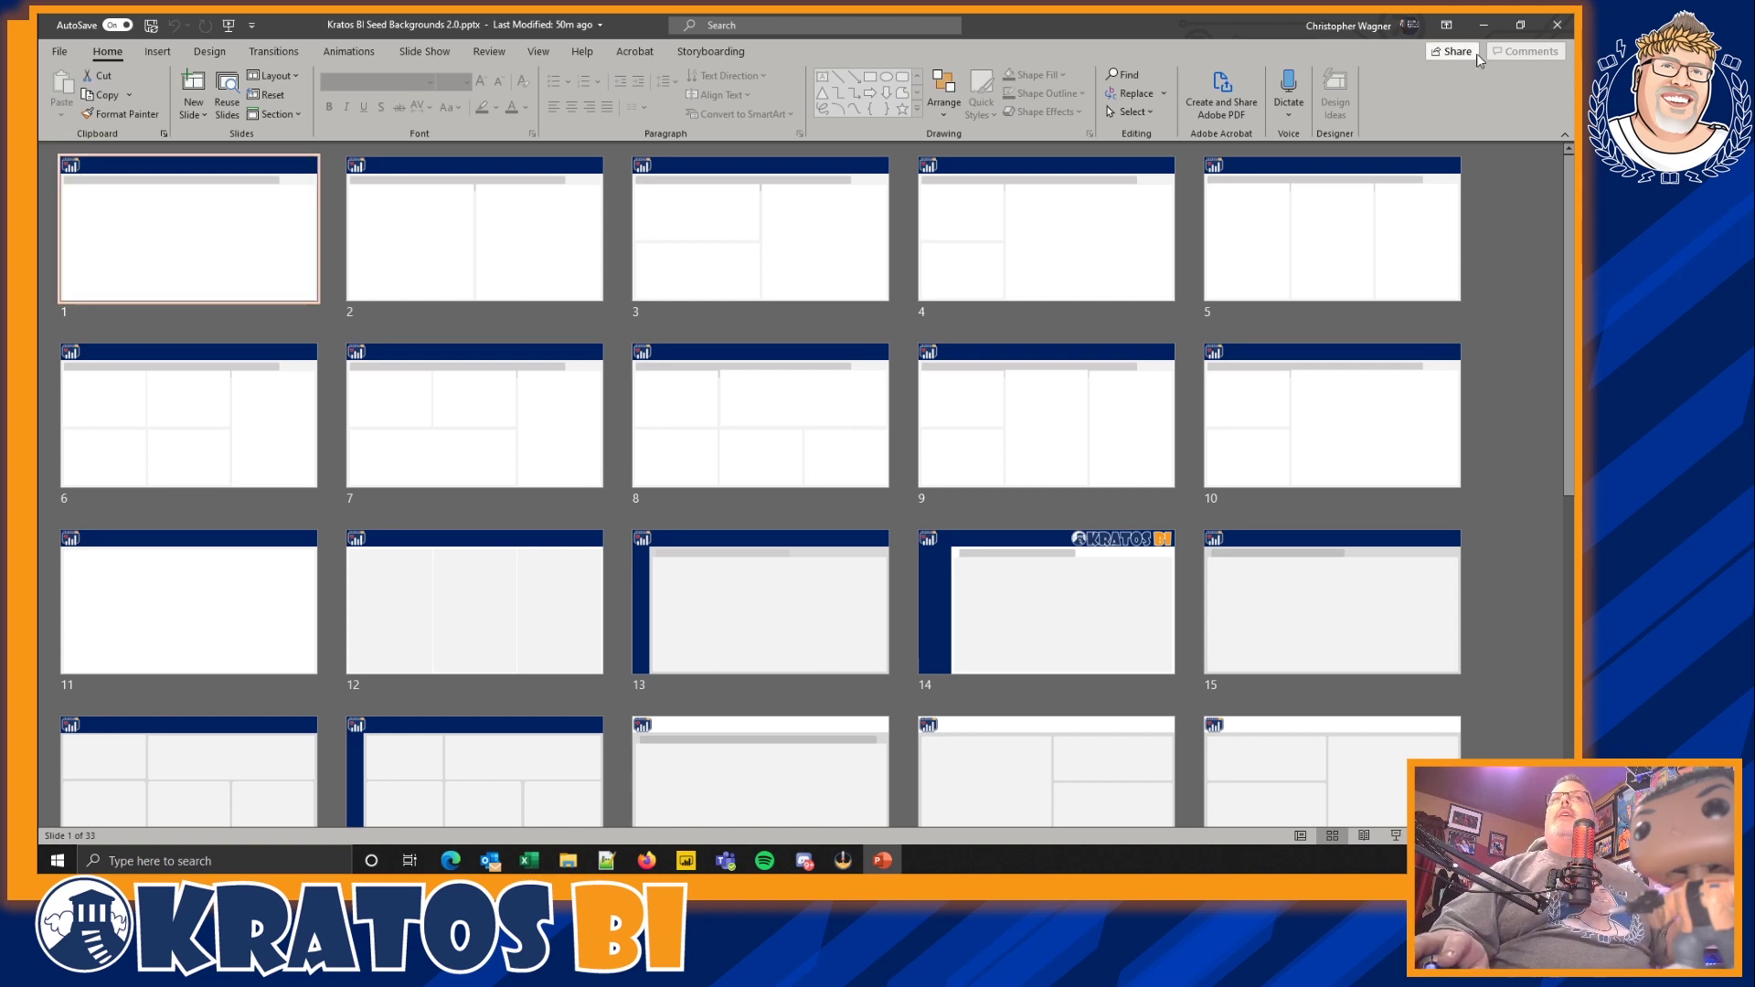
Minimise PowerPoint and display the Backgrounds2.0 folder's files as large icons.
click(1487, 25)
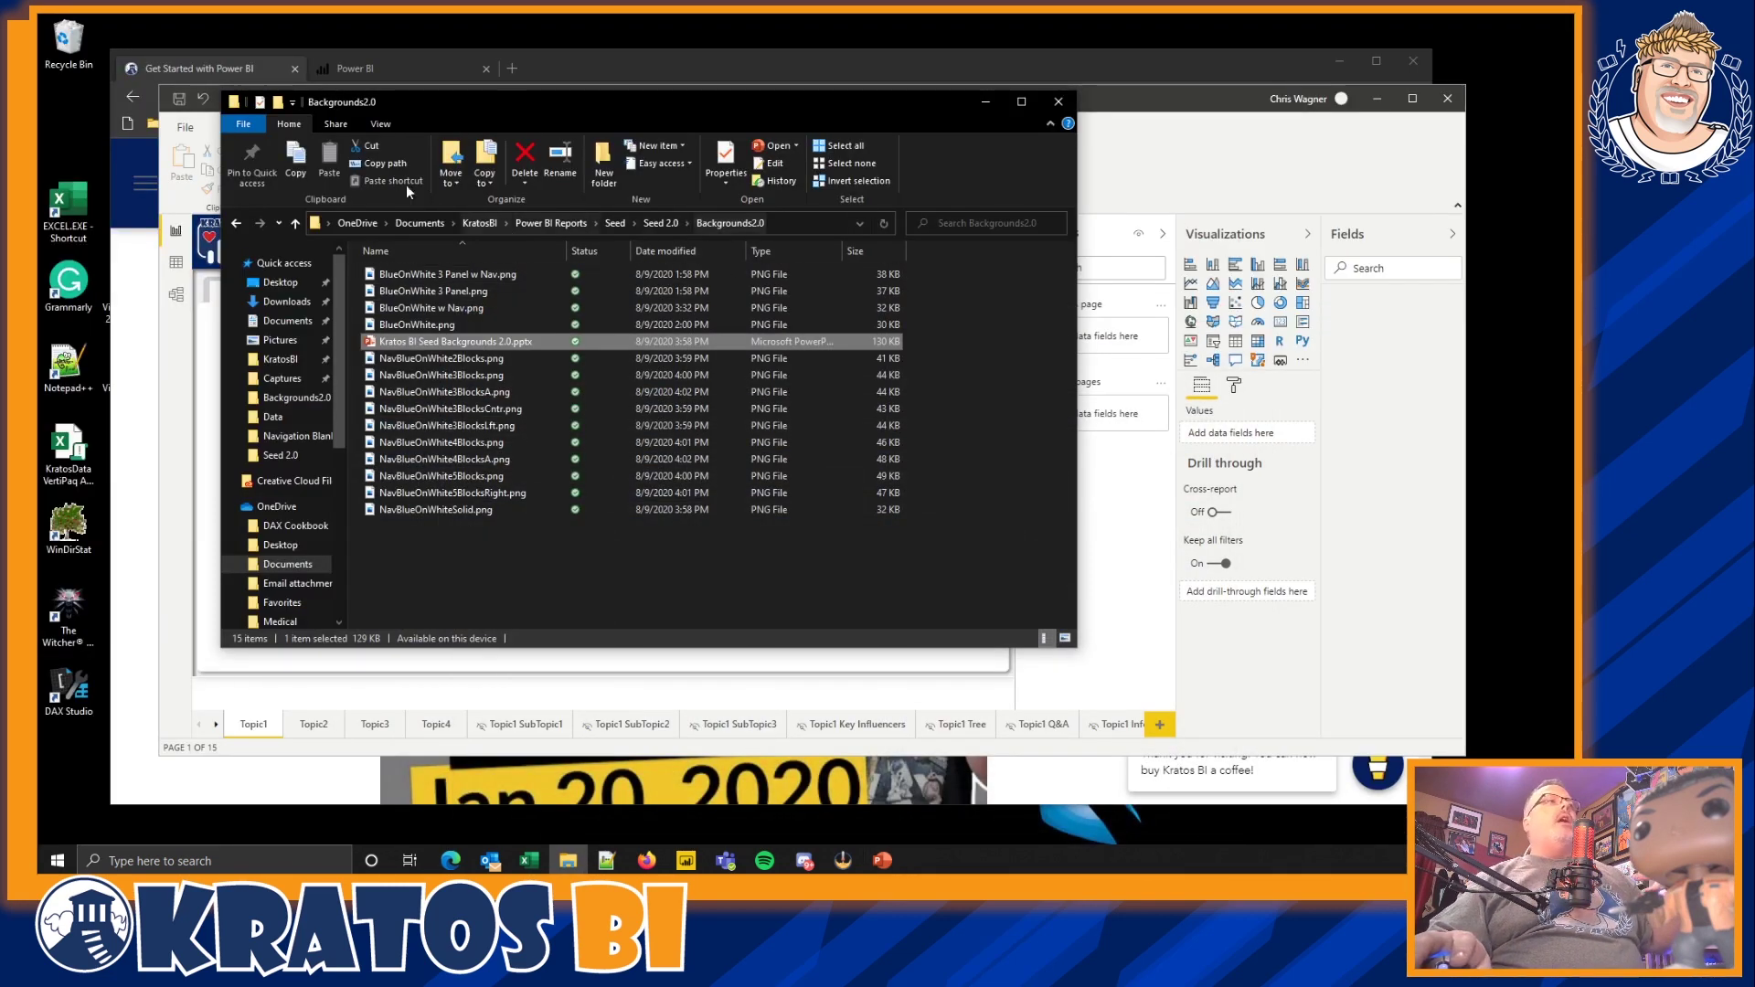
click(391, 122)
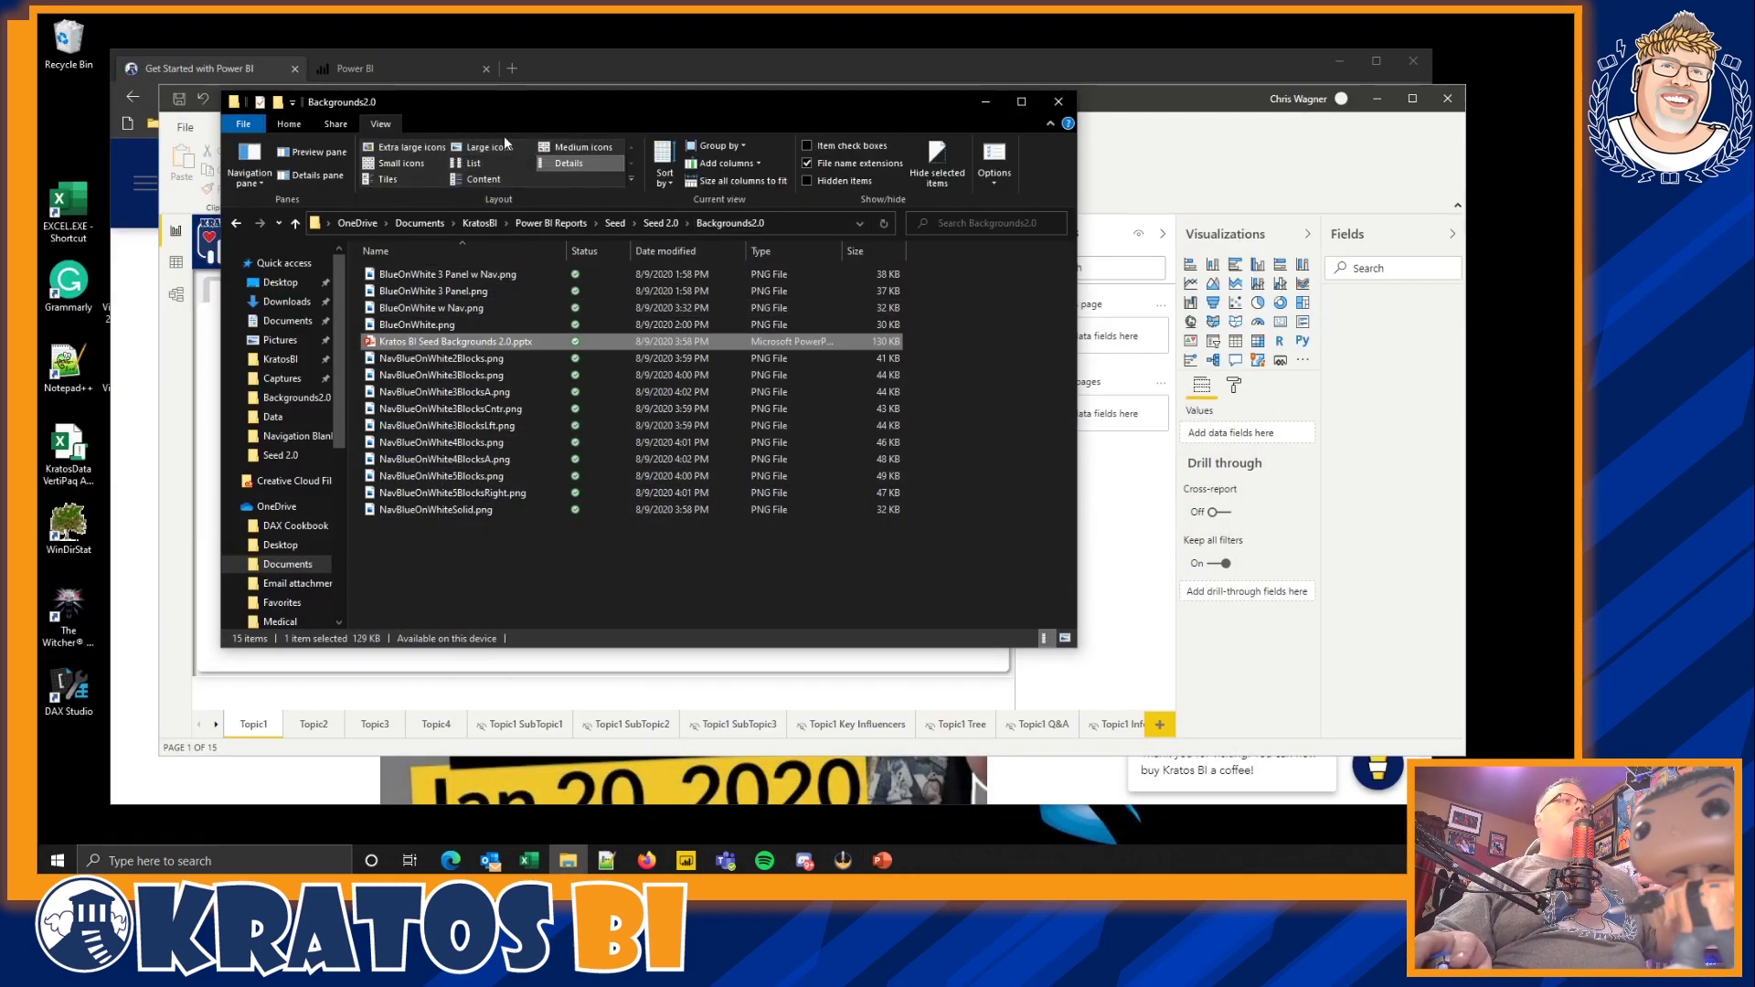
click(490, 147)
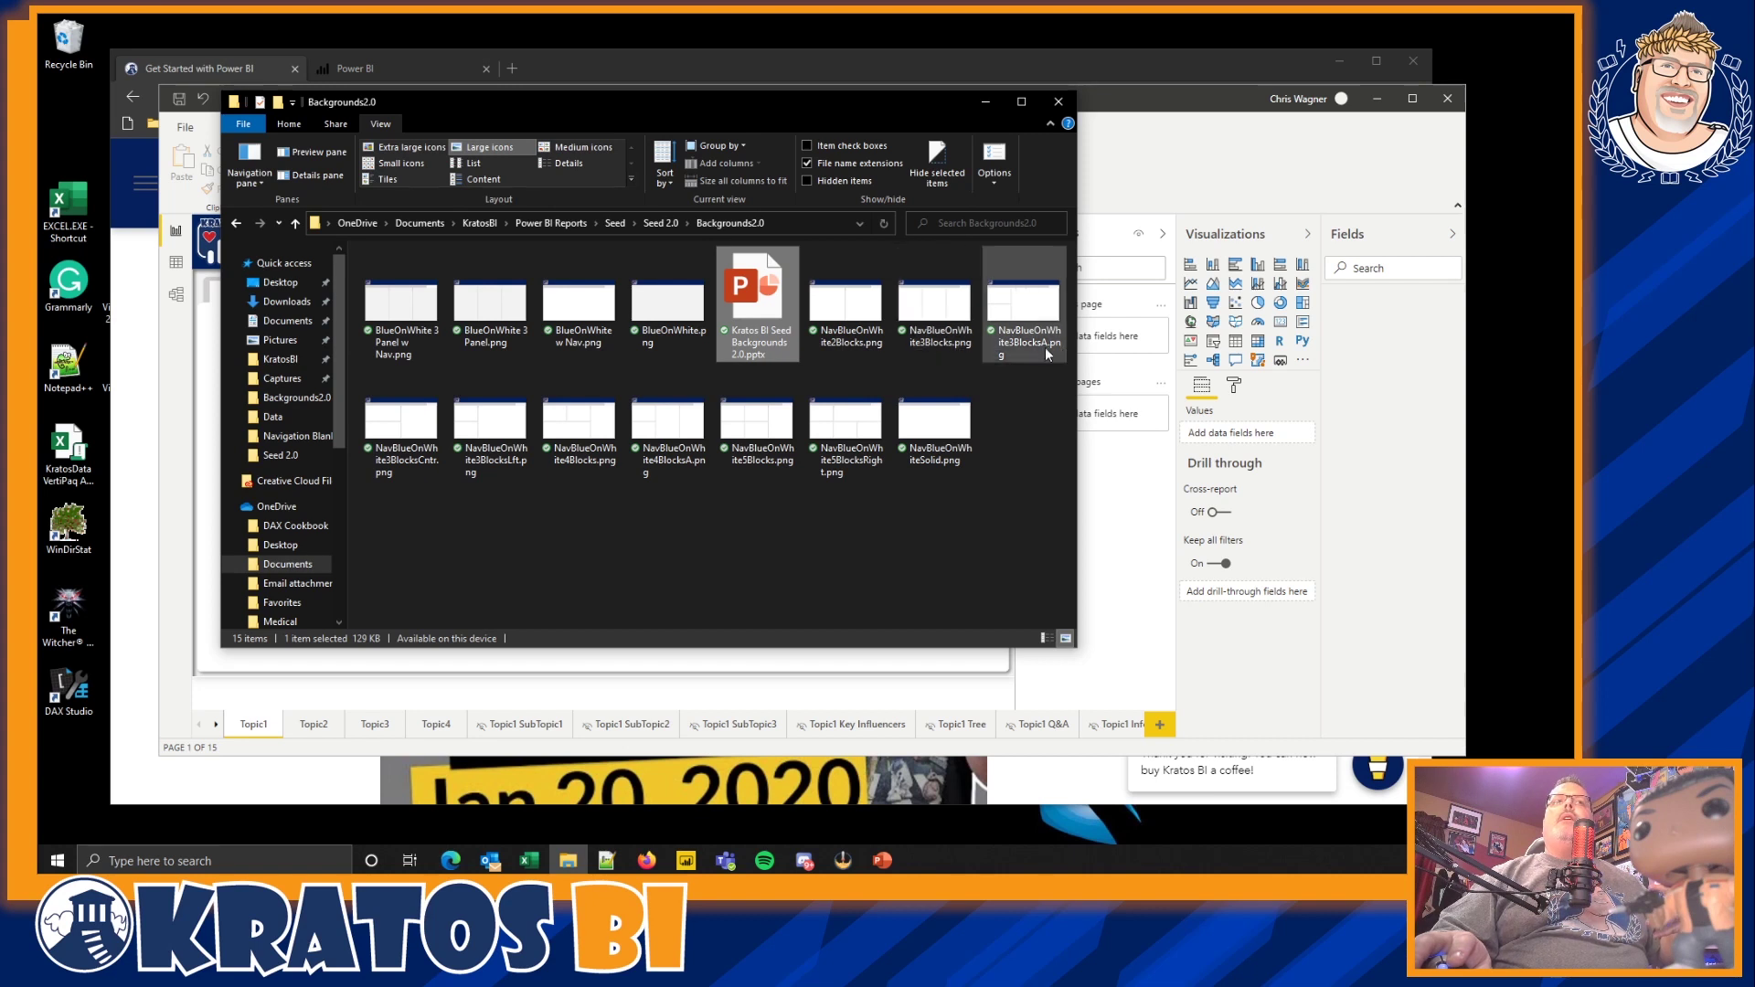
Switch to the KratosBISeed2.0 report in Power BI Desktop and remove the background image from the Topic1 page.
click(1145, 188)
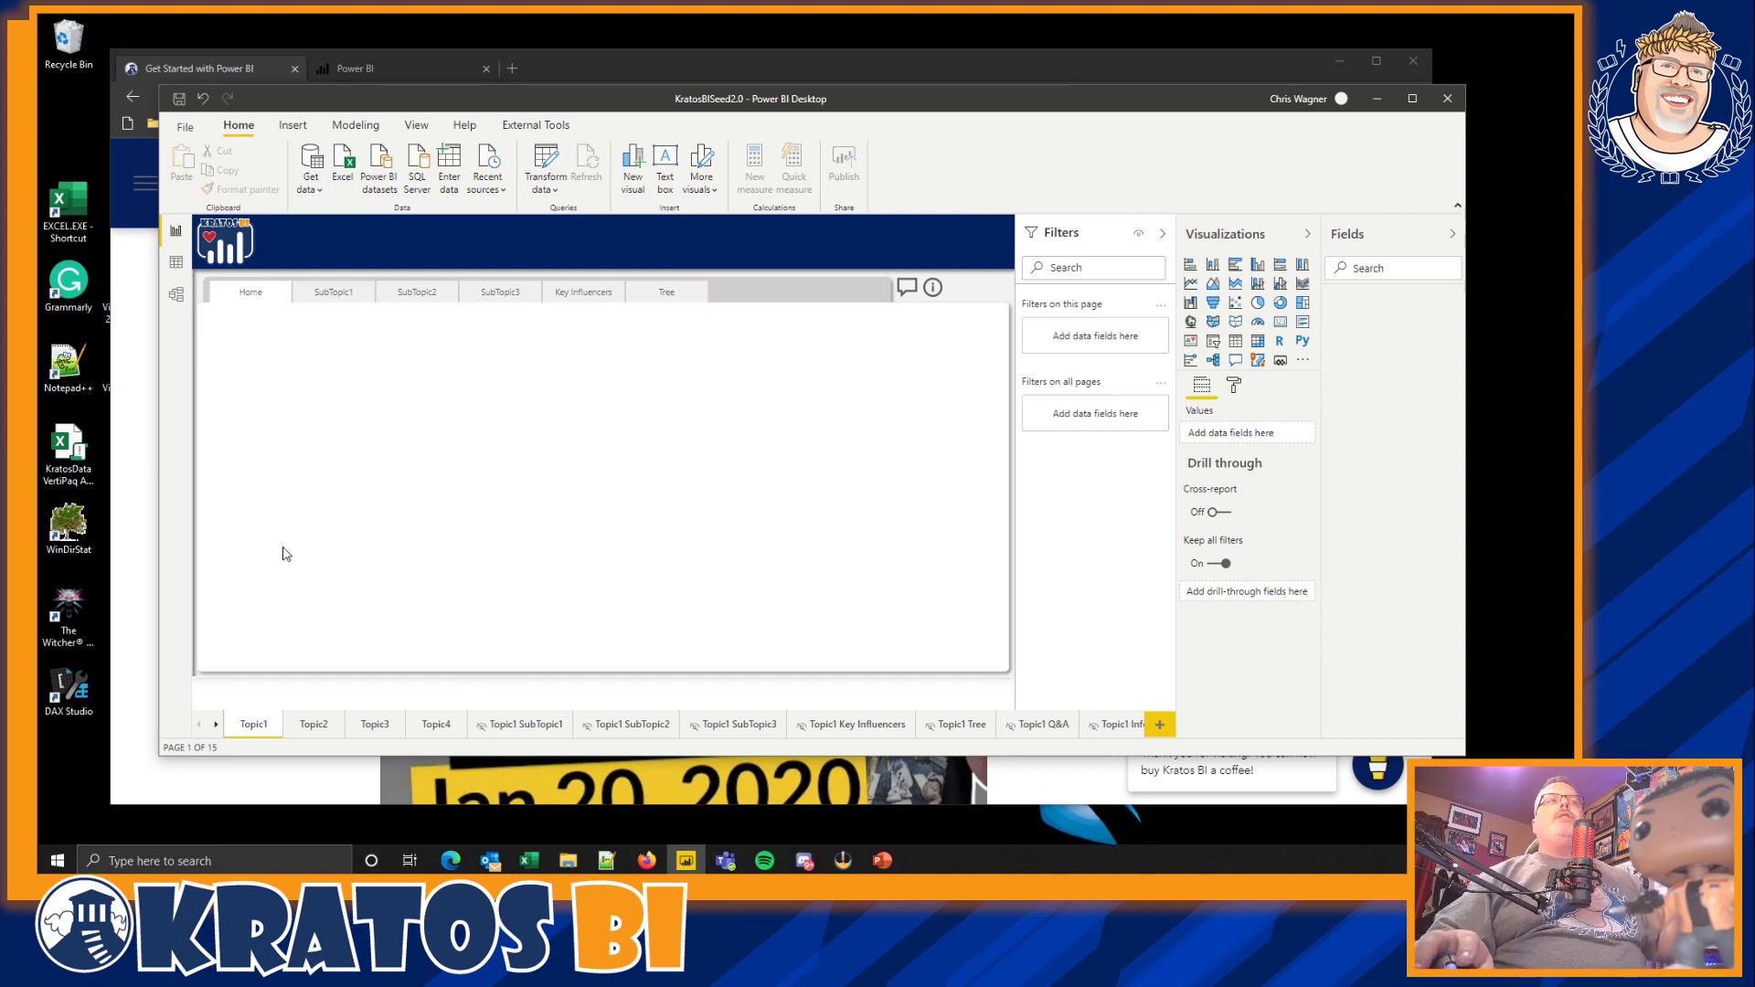
click(1233, 385)
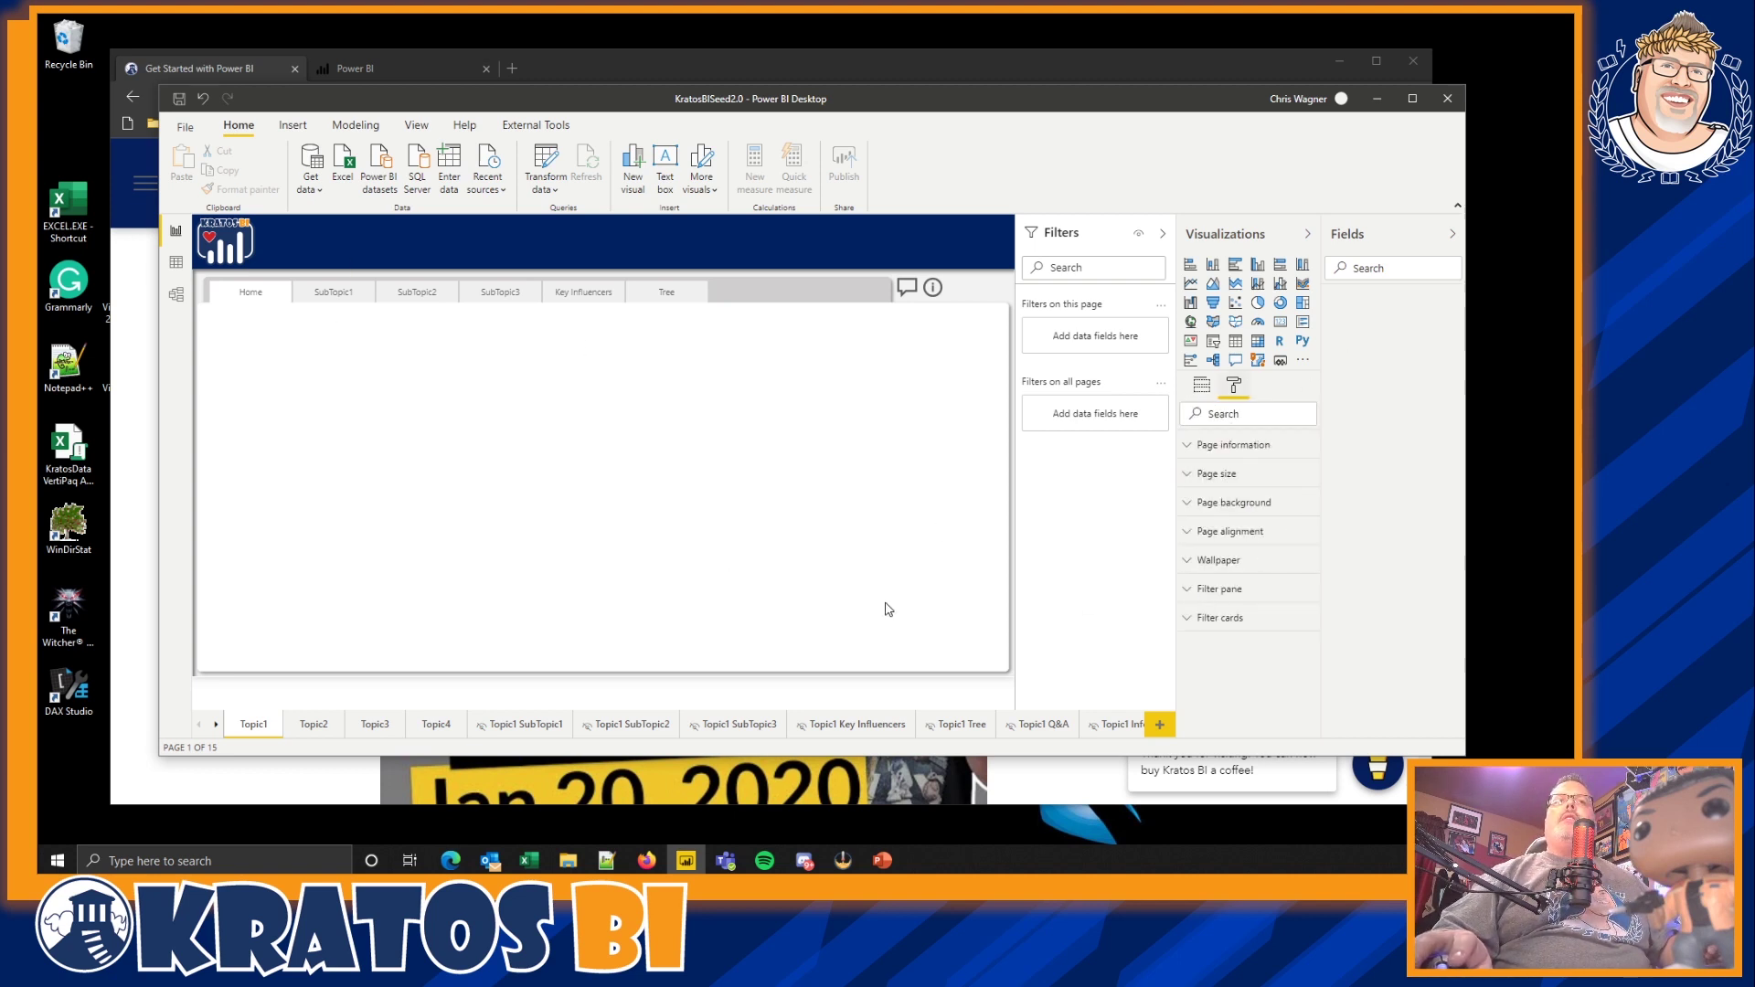
click(1208, 503)
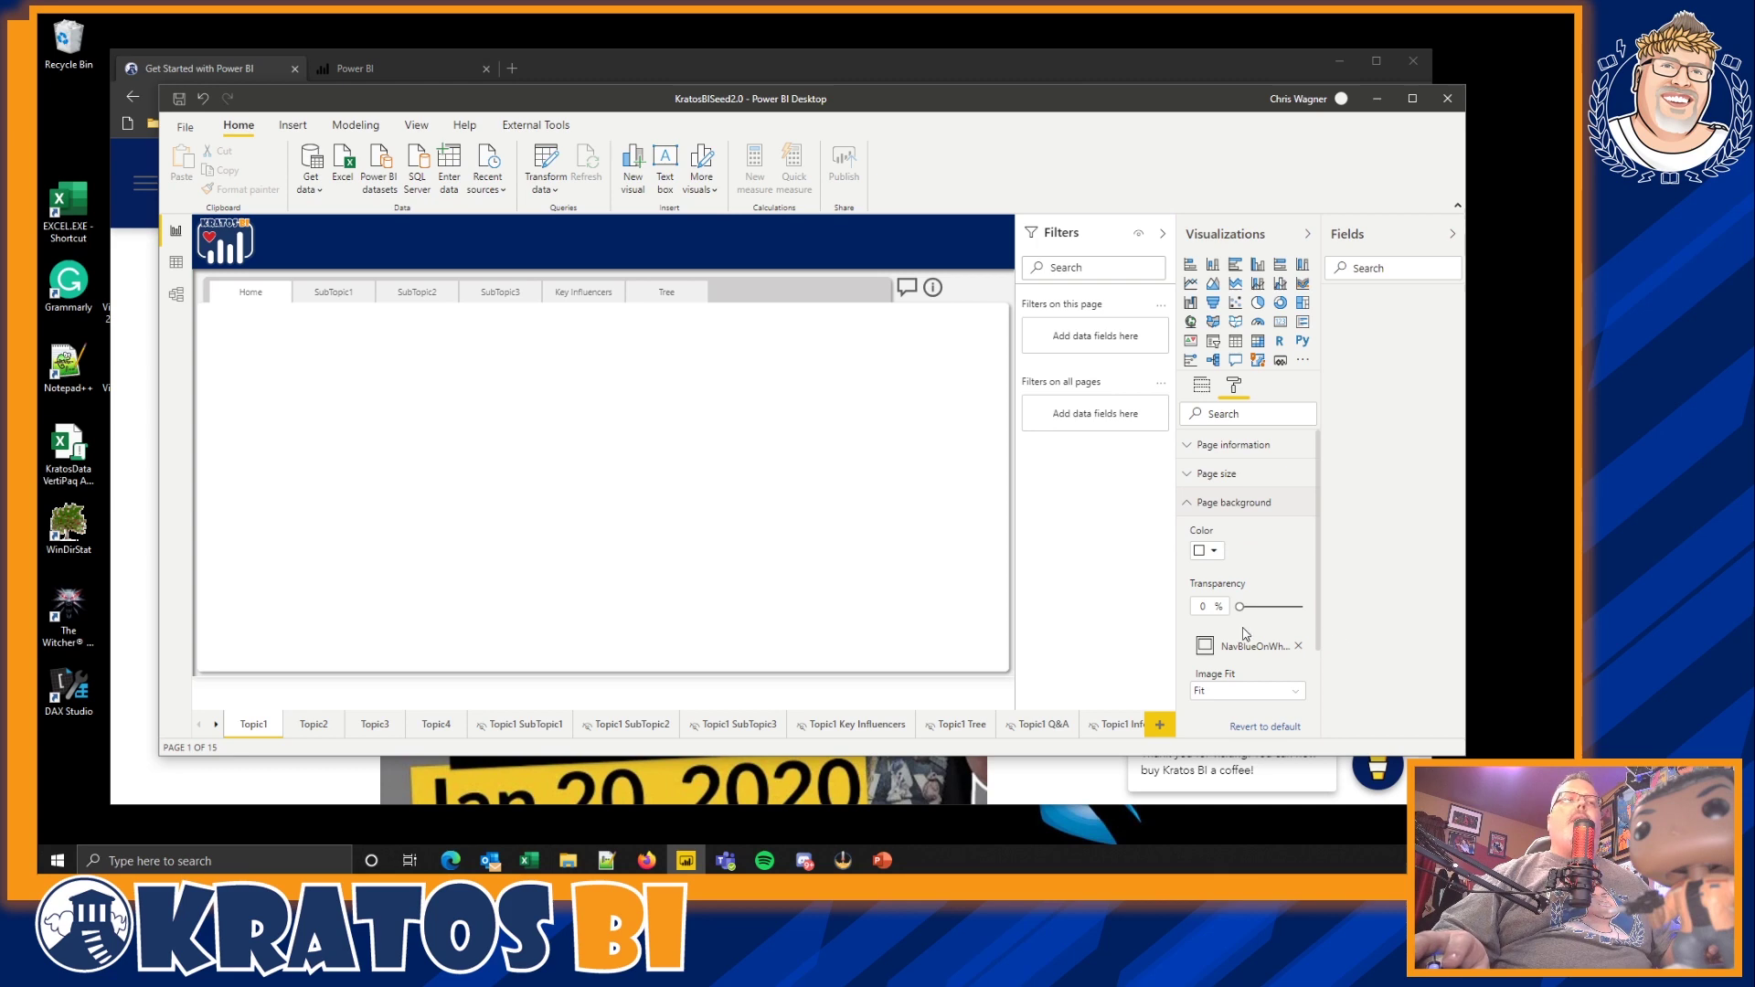
click(1300, 646)
click(1293, 647)
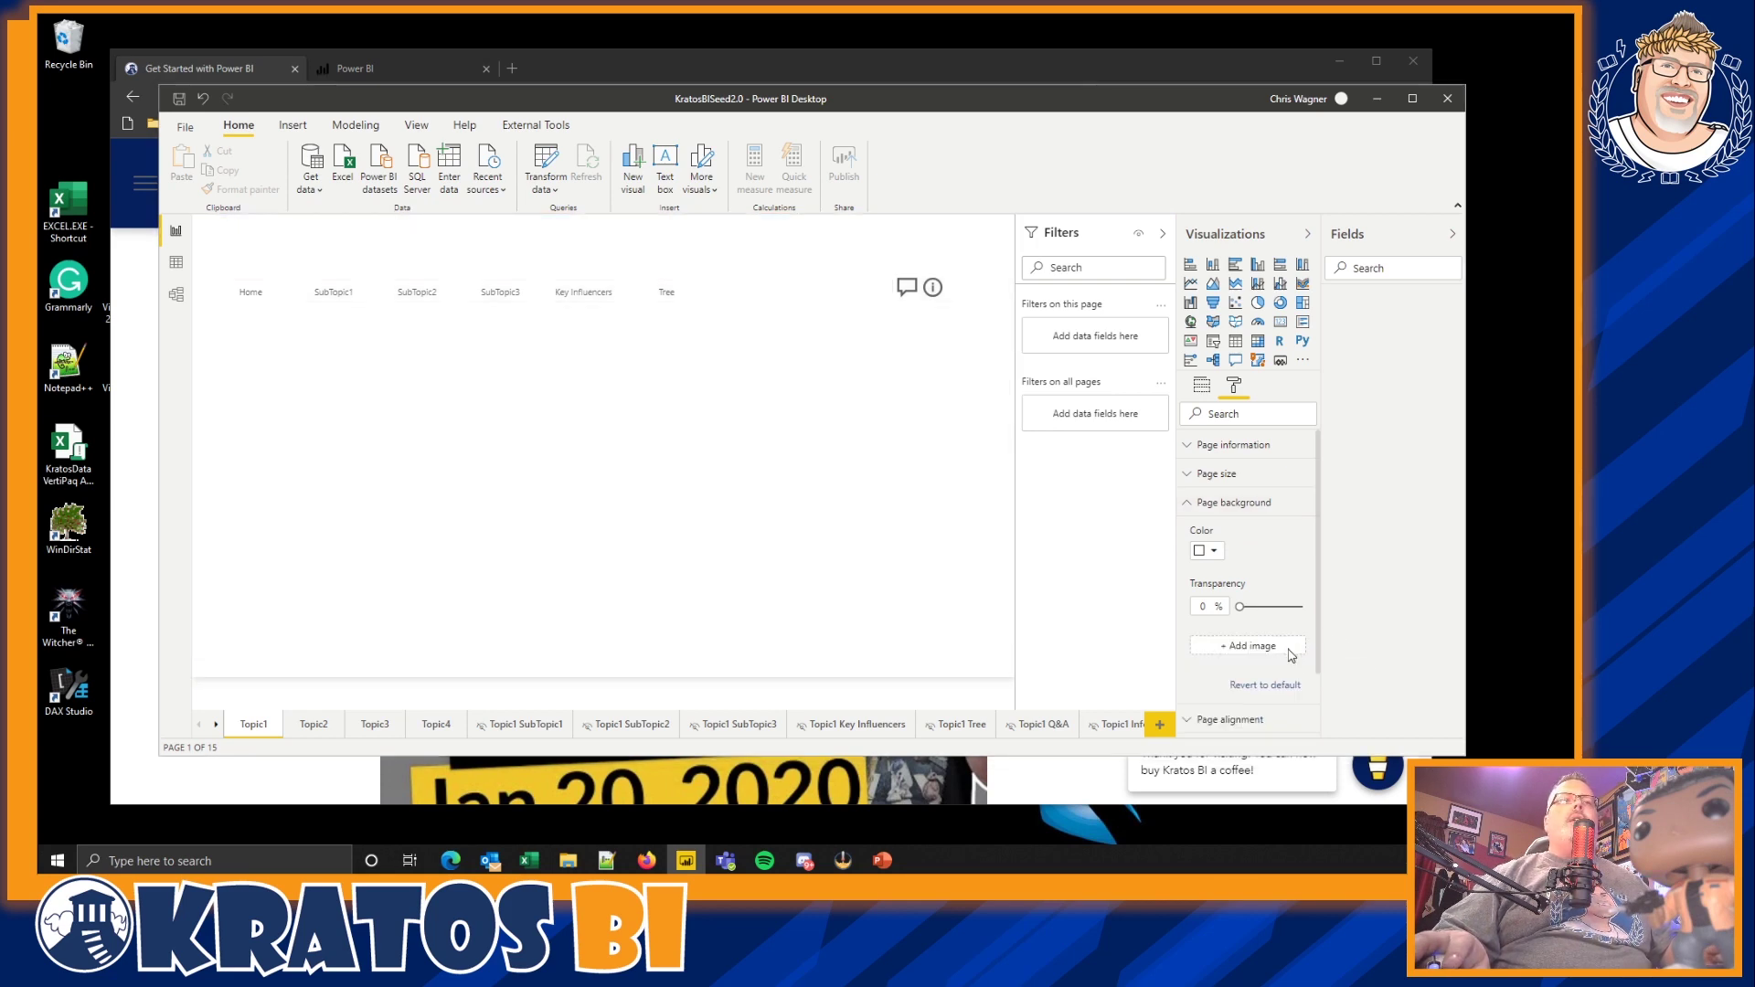
Add NavBlueOnWhite2Blocks.png as the Topic1 page background and set its image fit to Fit.
double_click(359, 203)
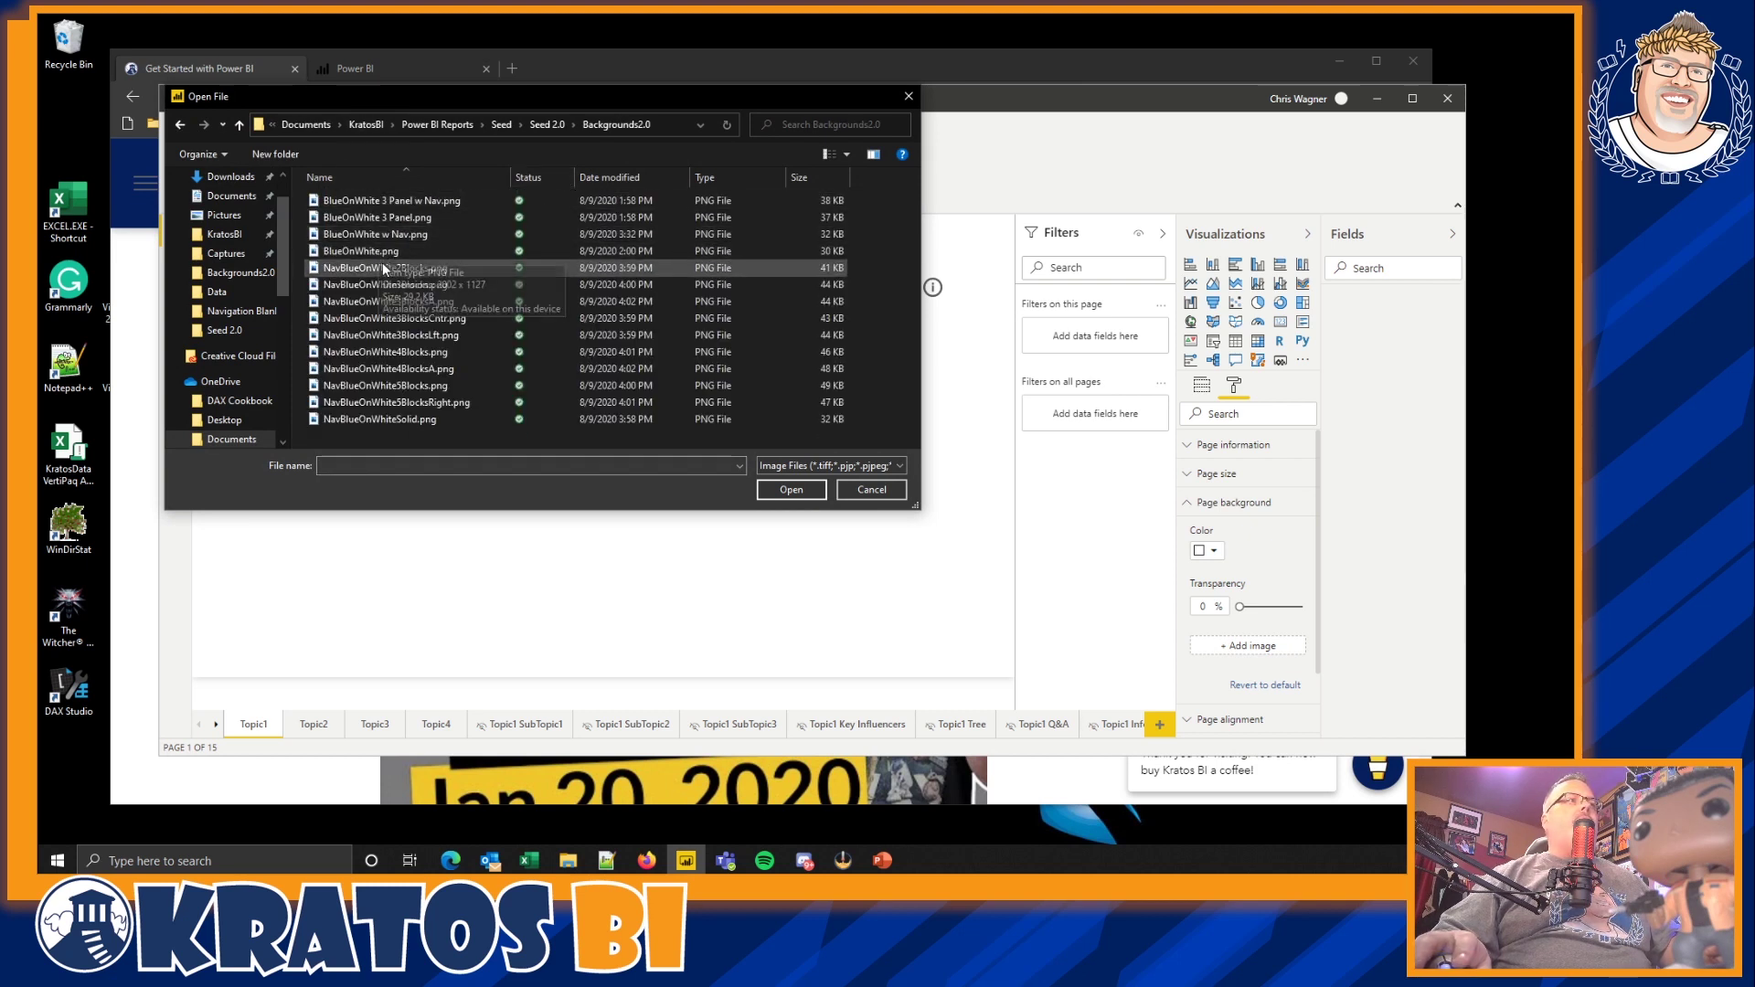
click(340, 267)
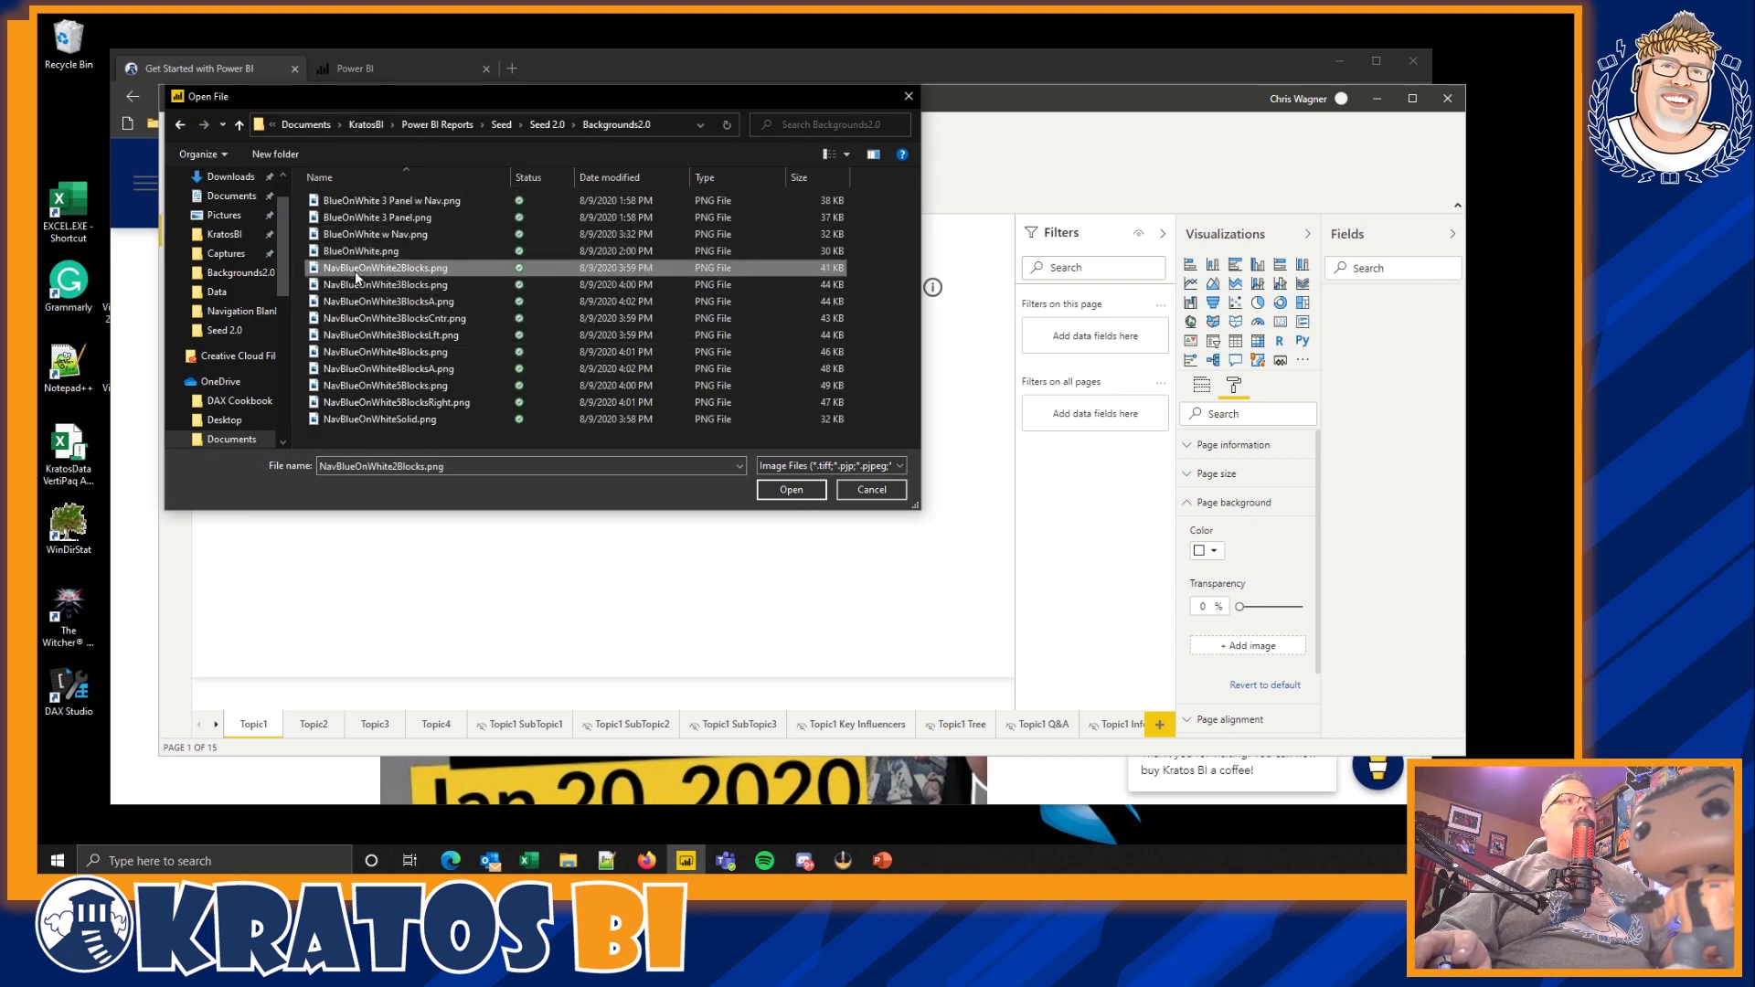
click(780, 491)
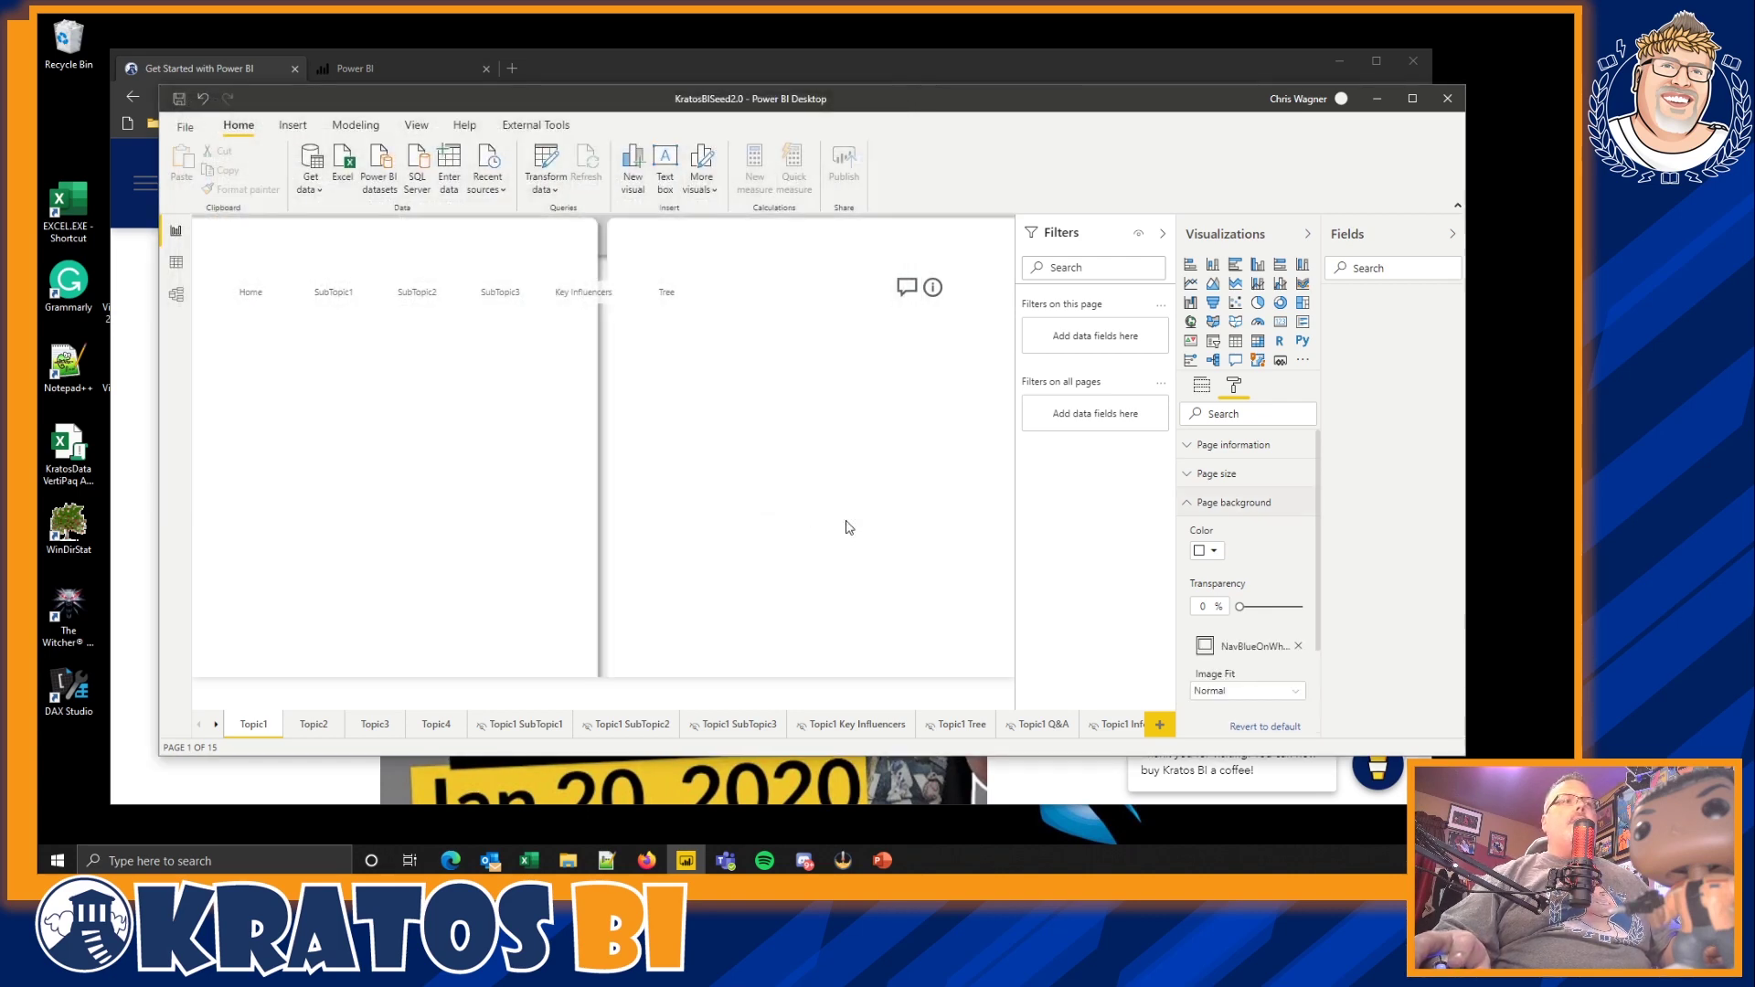
click(1234, 697)
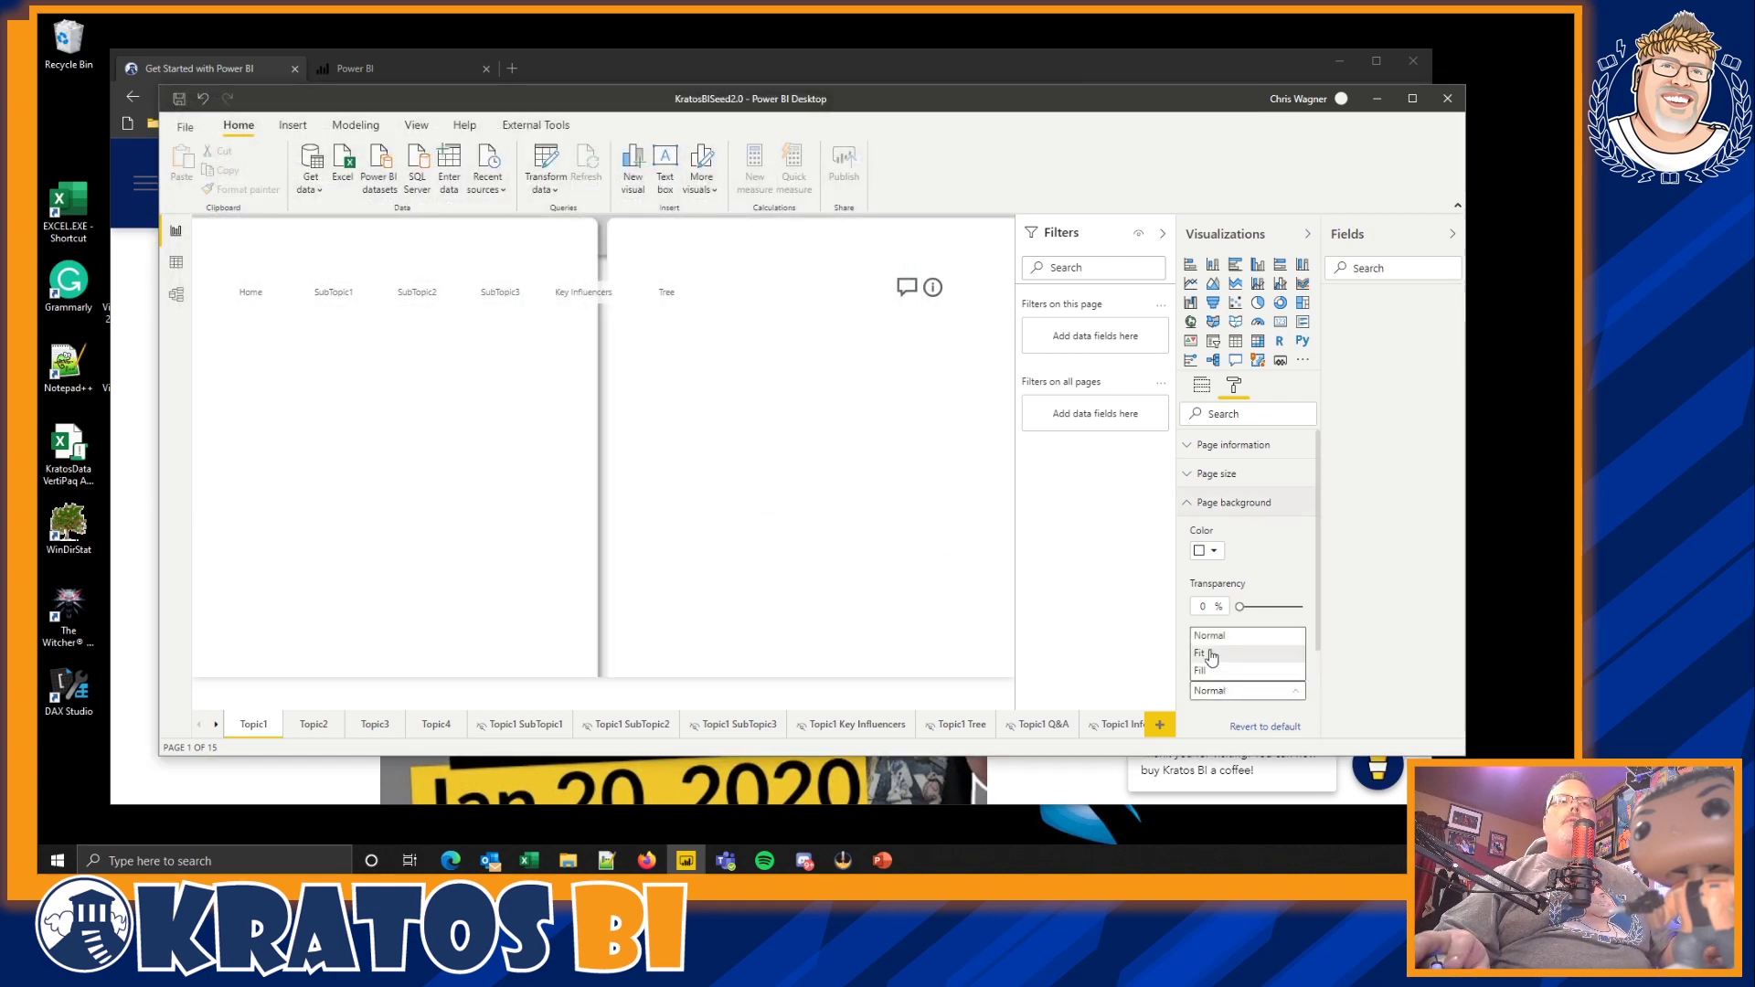
click(1211, 654)
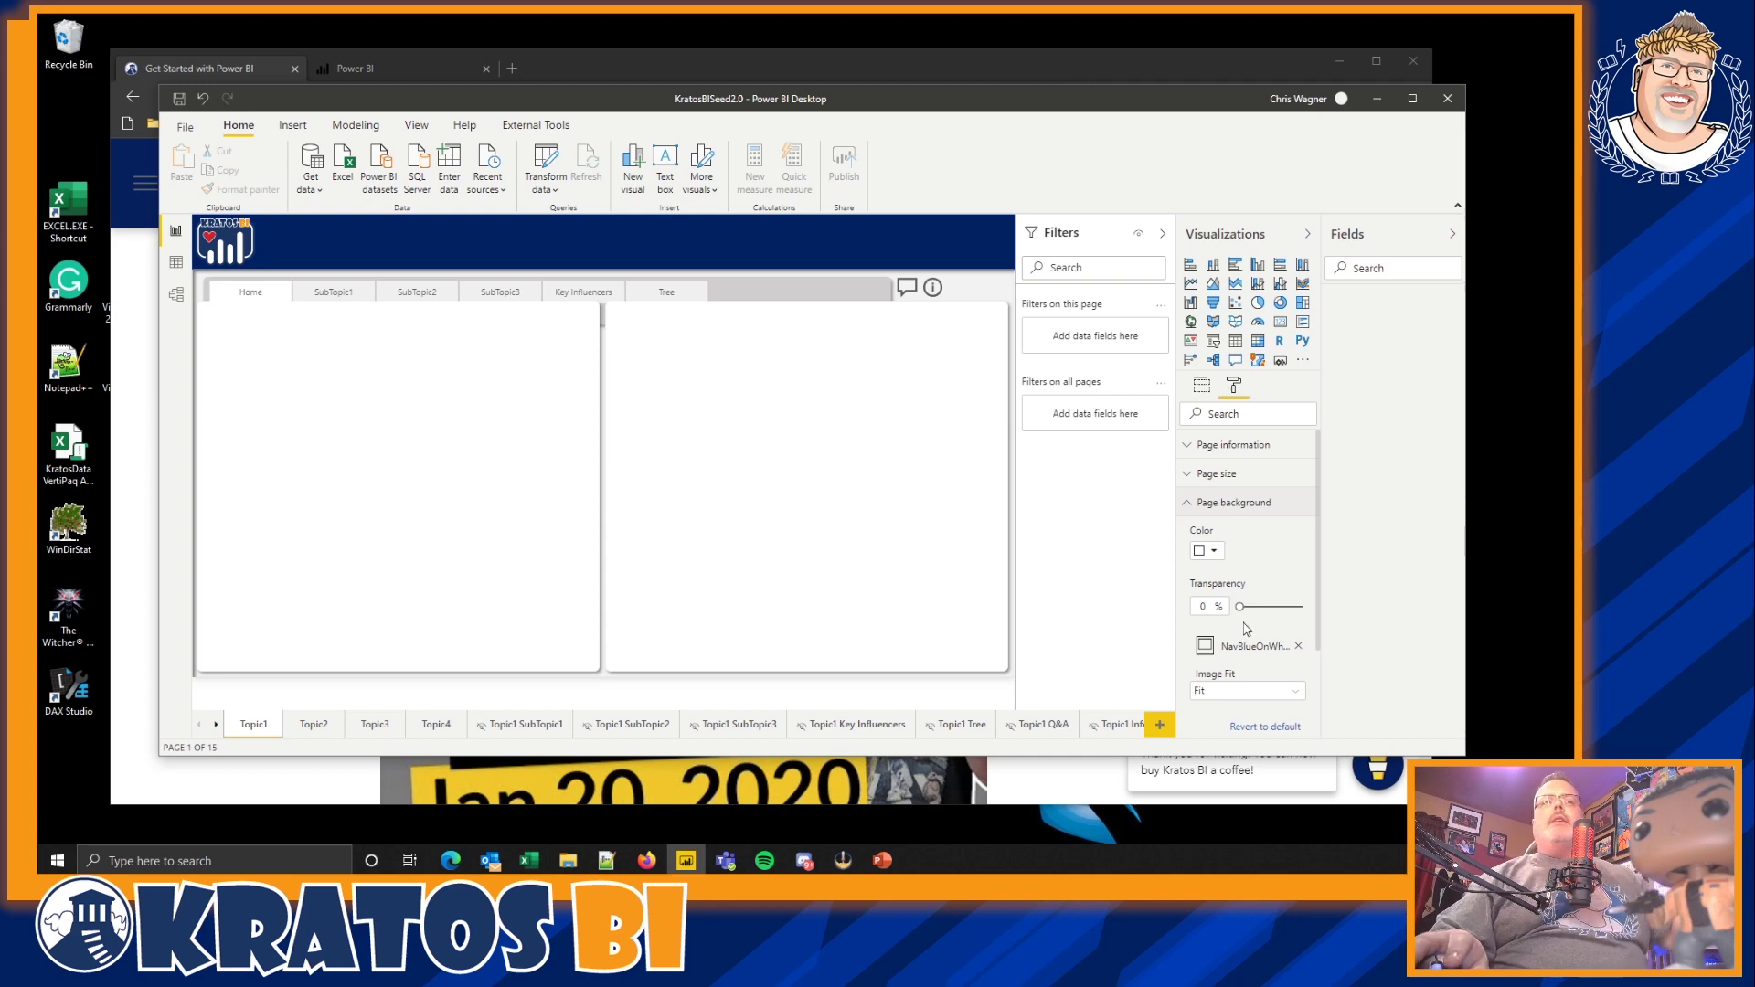
Replace the Topic1 page background with NavBlueOnWhiteSolid.png and set its image fit to Fit.
click(1299, 647)
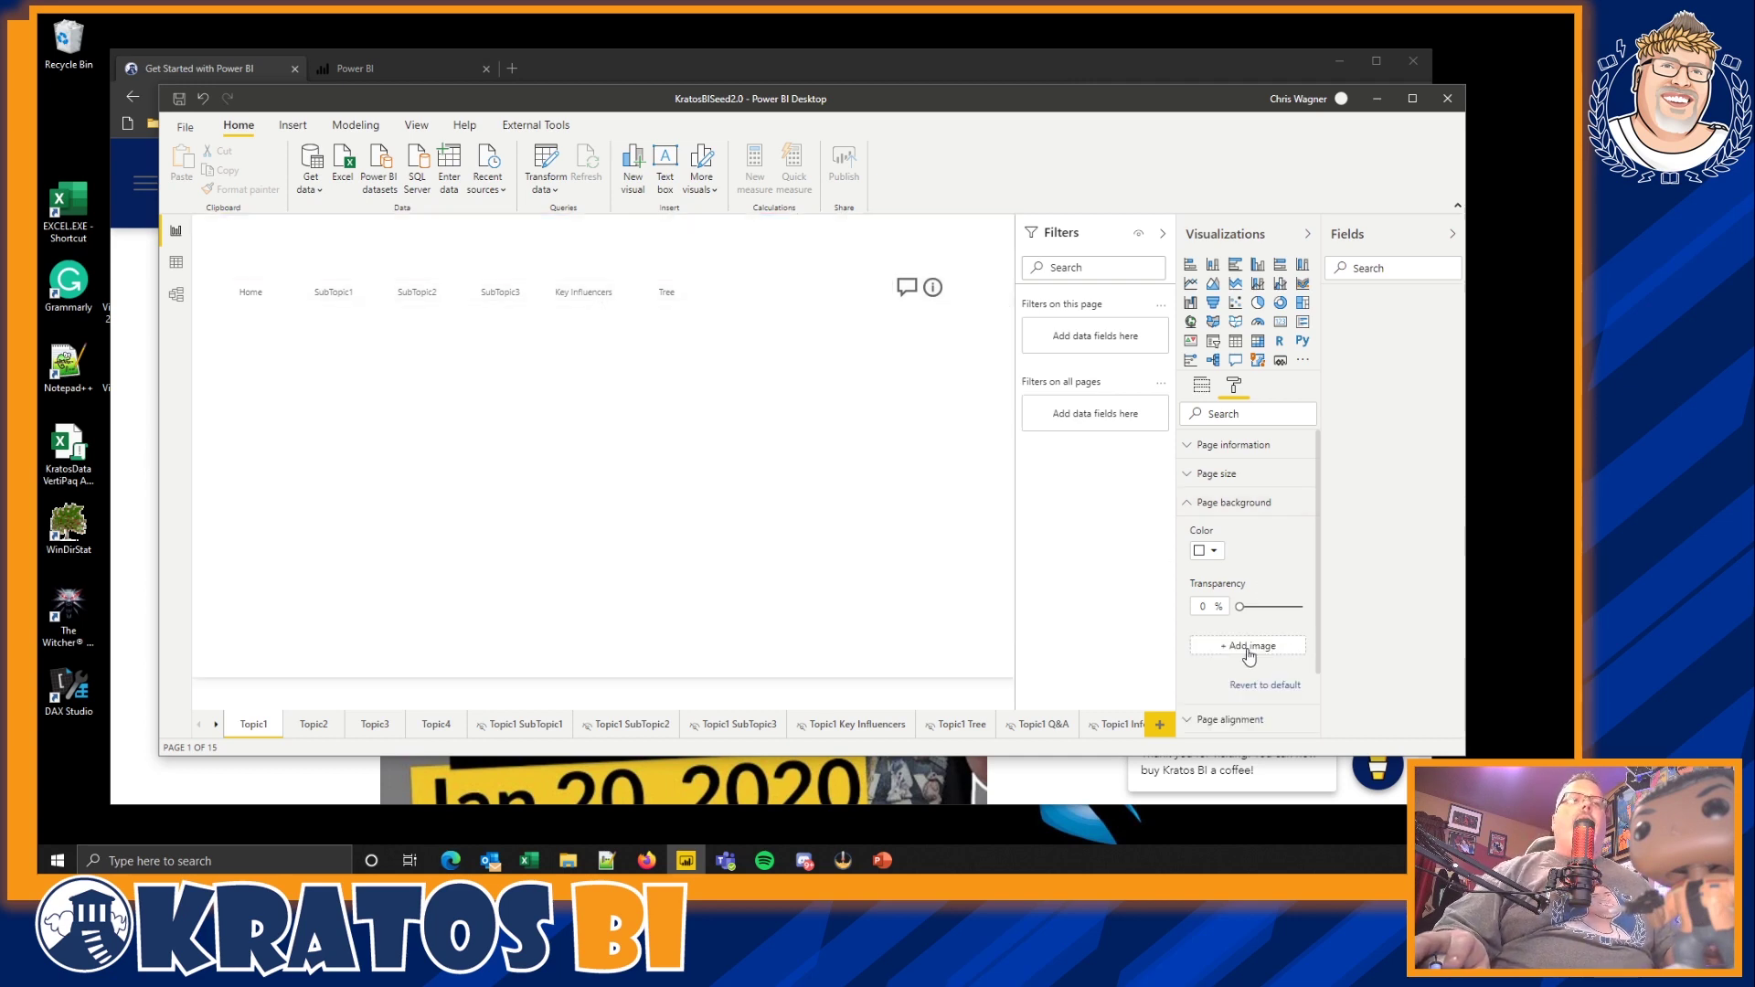
click(1250, 647)
click(439, 420)
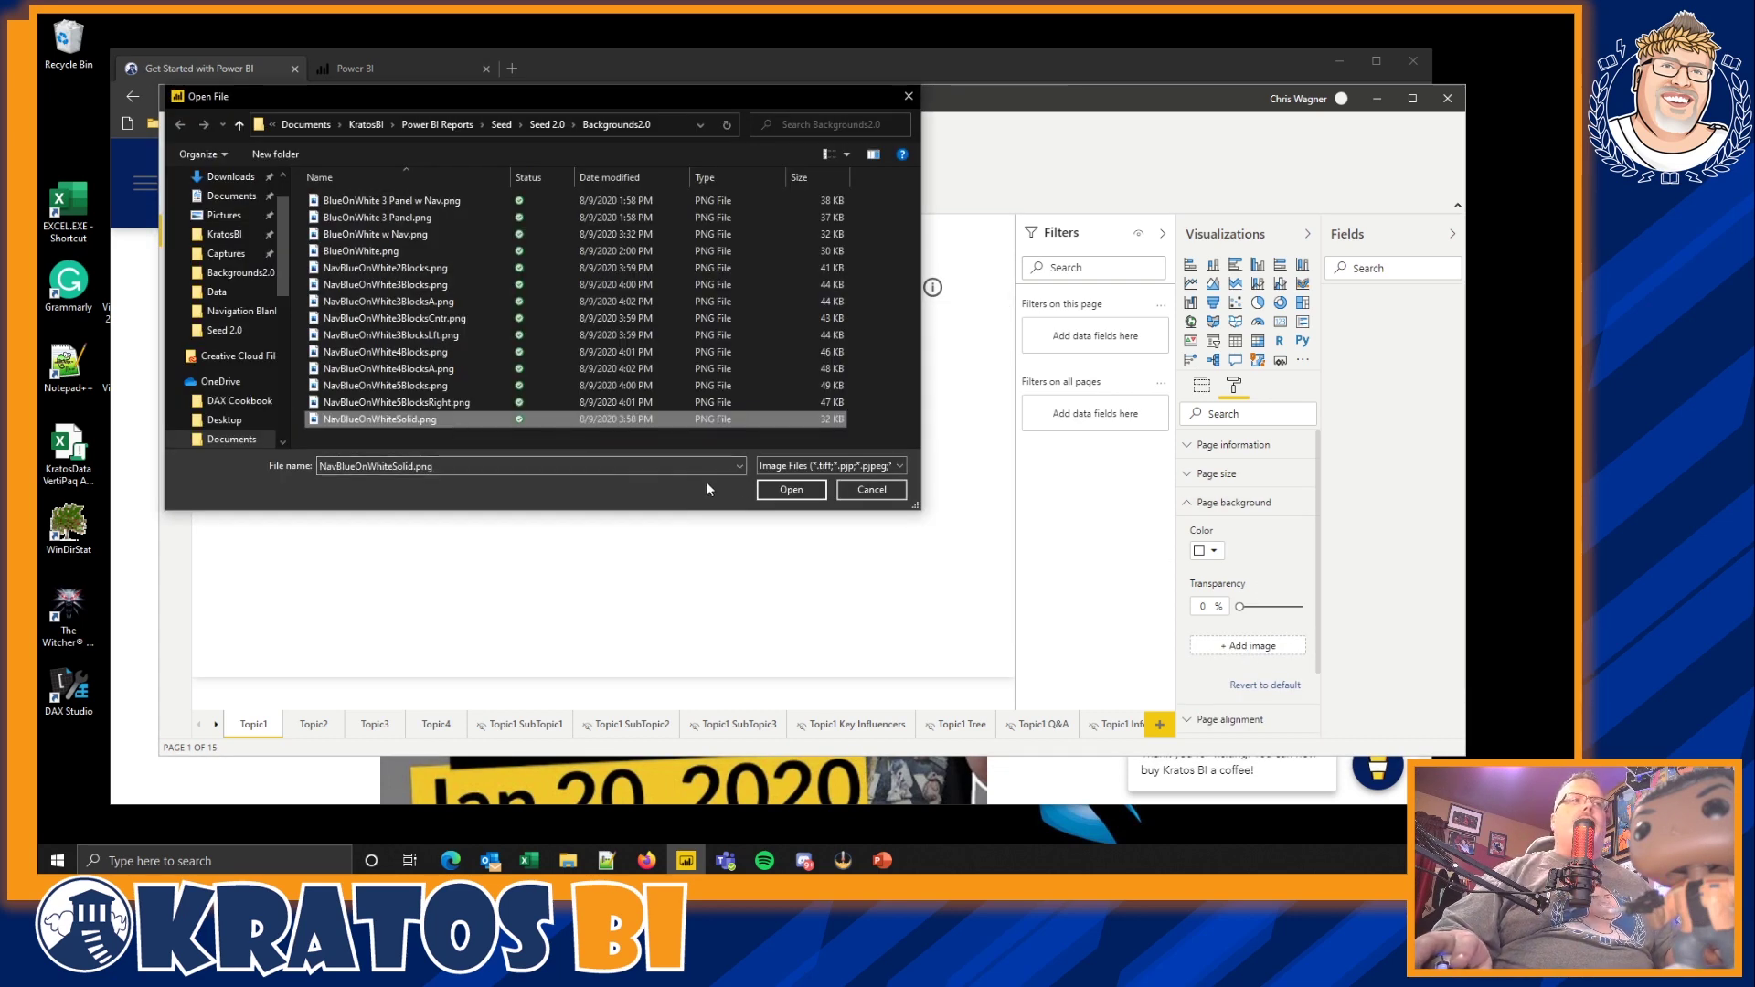
click(788, 489)
click(1266, 692)
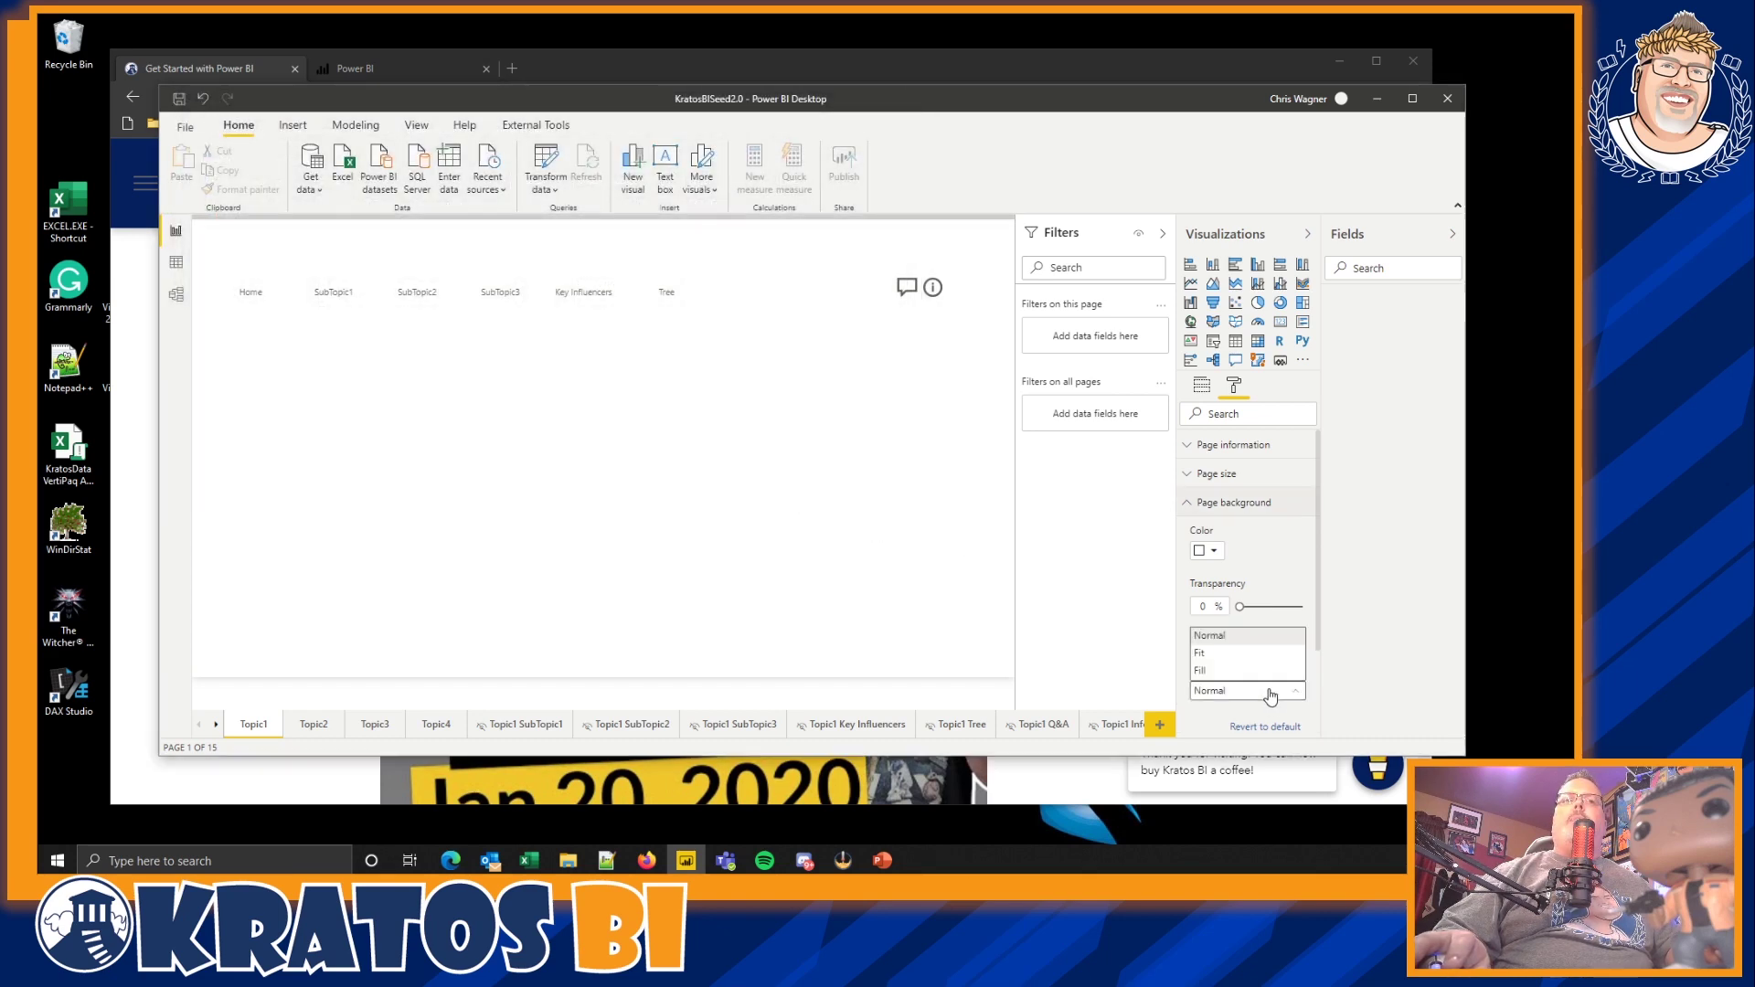
click(1232, 658)
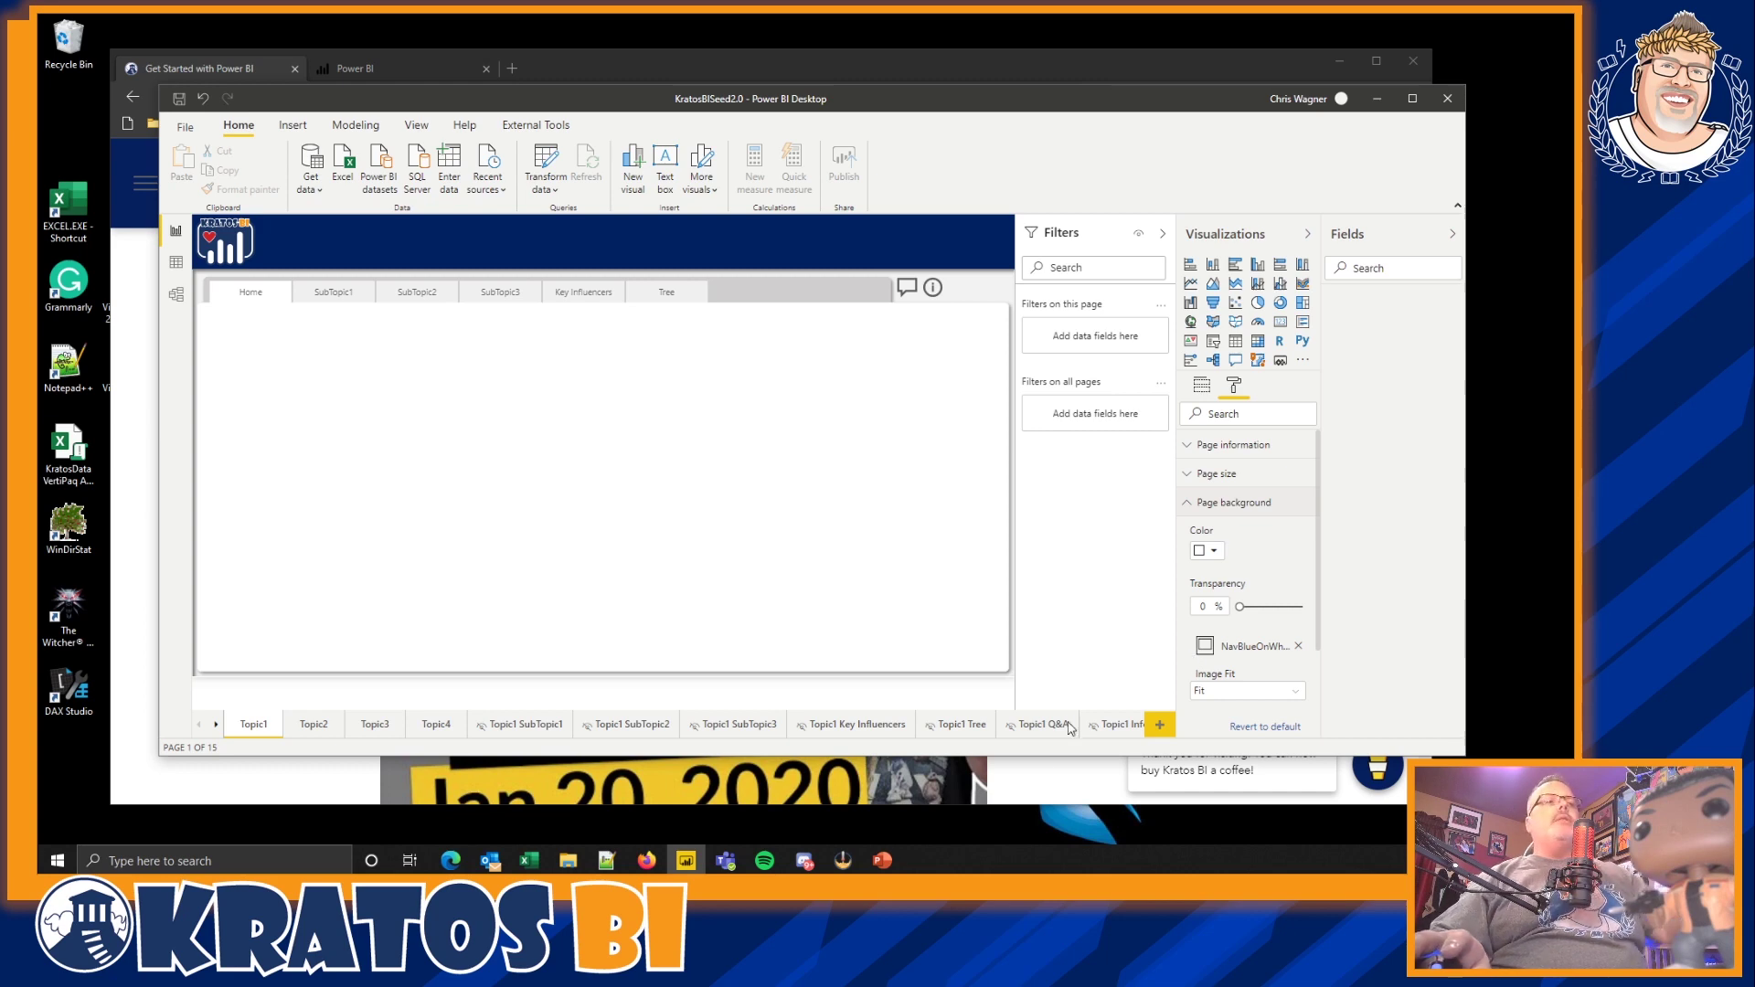
Switch to the PowerPoint deck to look over the background slides again, and minimise it.
click(879, 861)
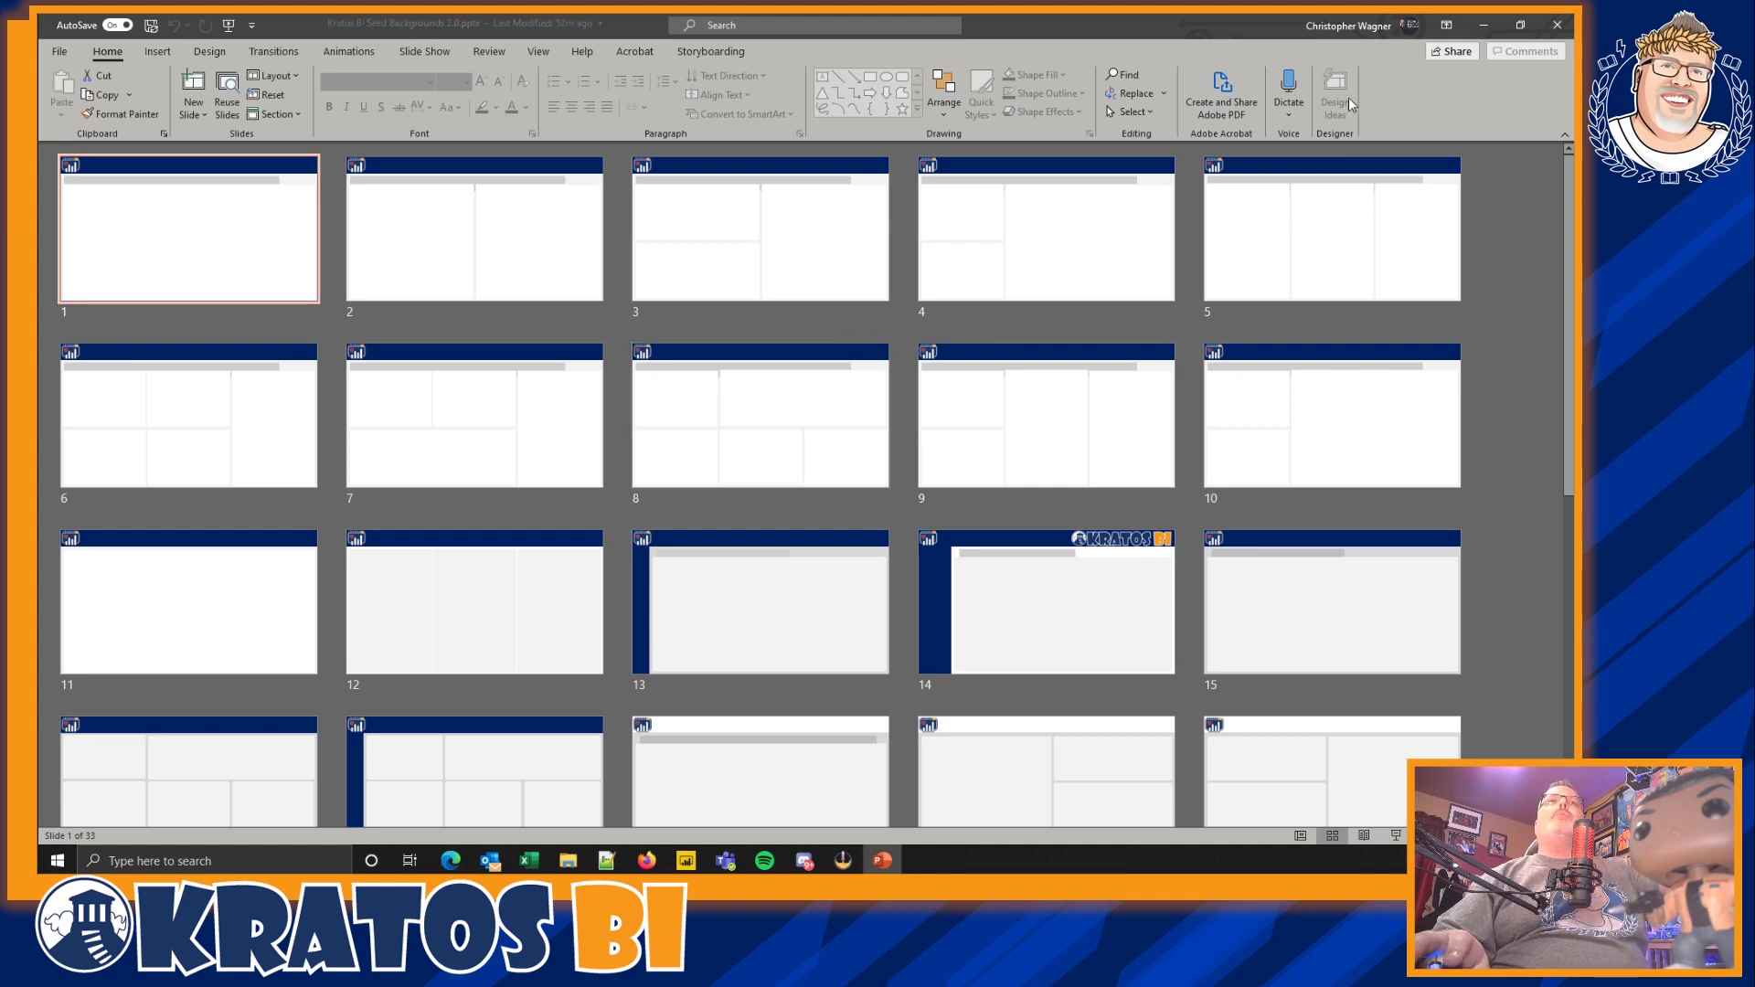
click(1484, 27)
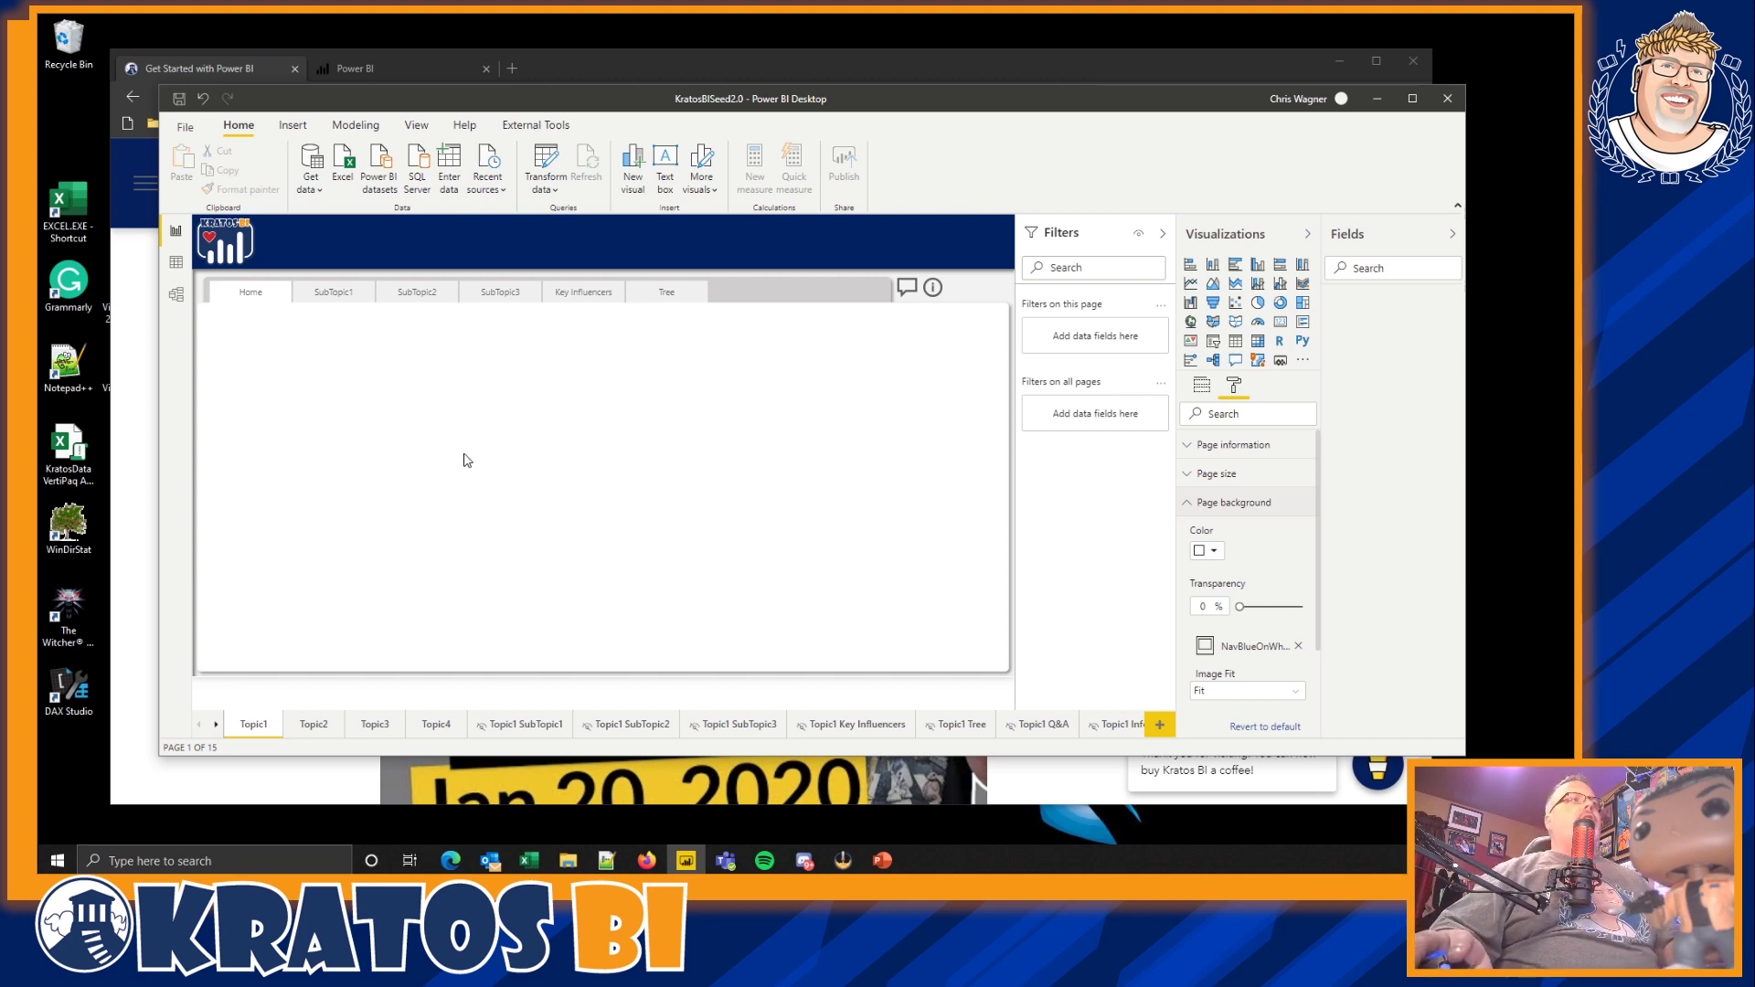
Switch to the Power BI service in the browser and open the Reports app from the apps list.
drag(595, 86, 594, 144)
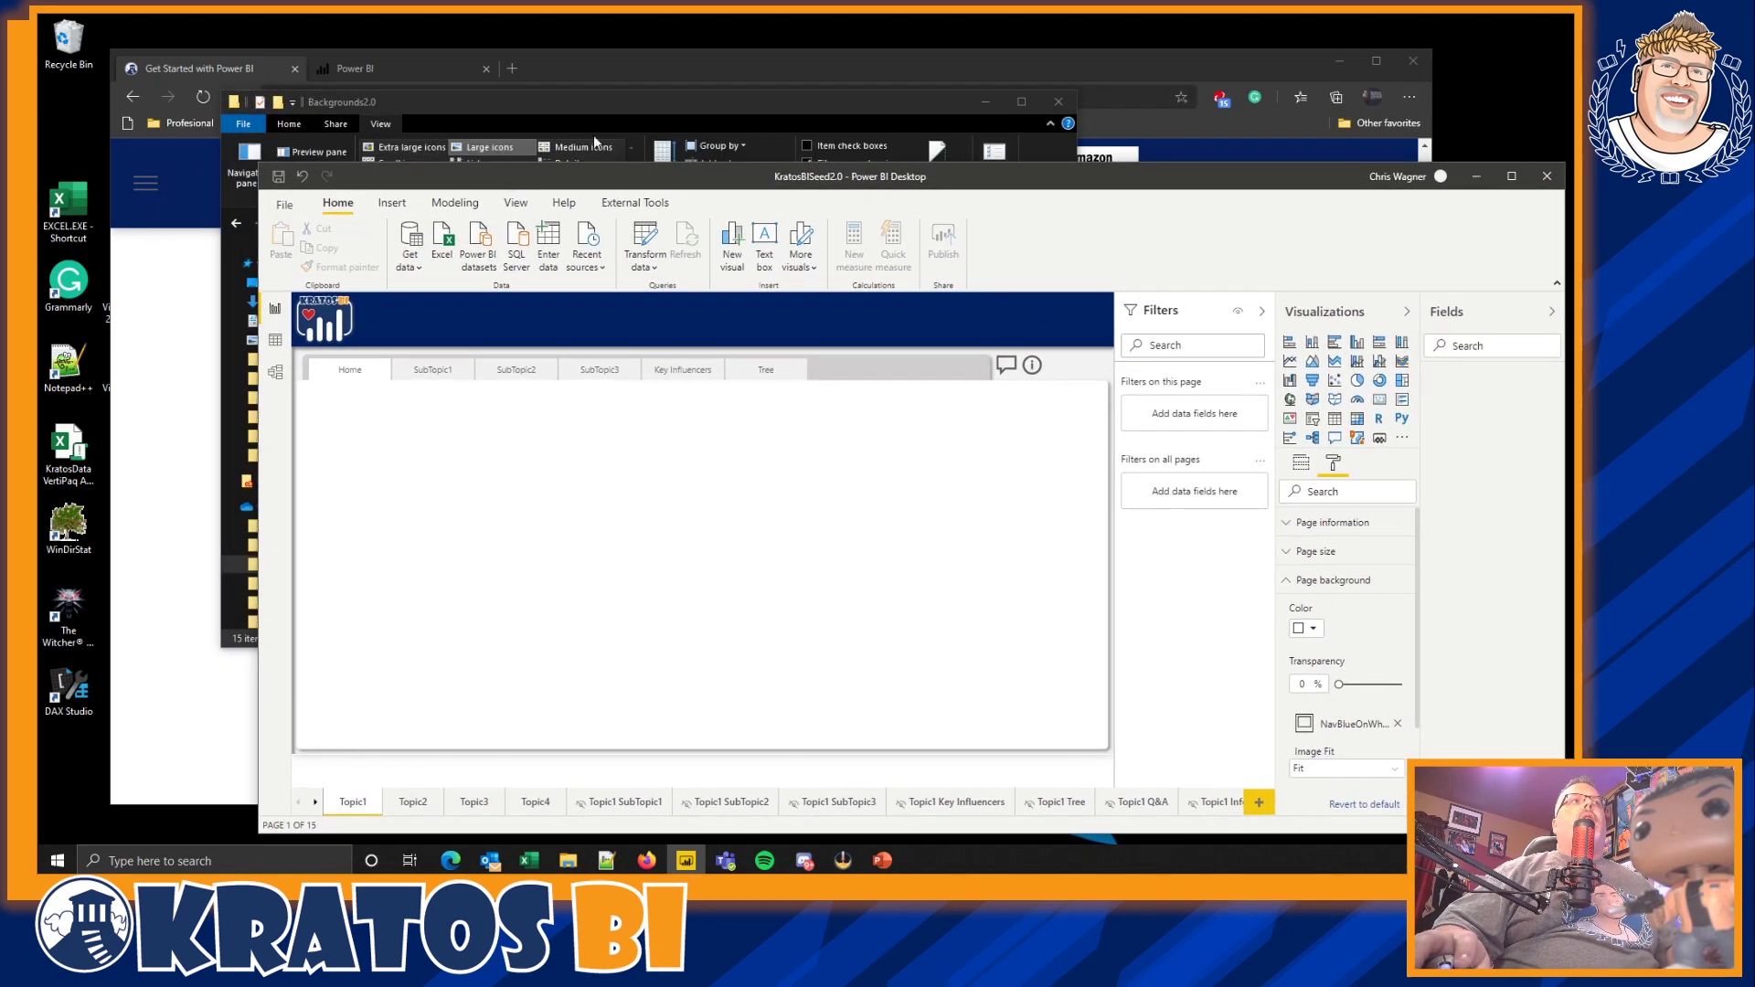
click(598, 70)
click(355, 69)
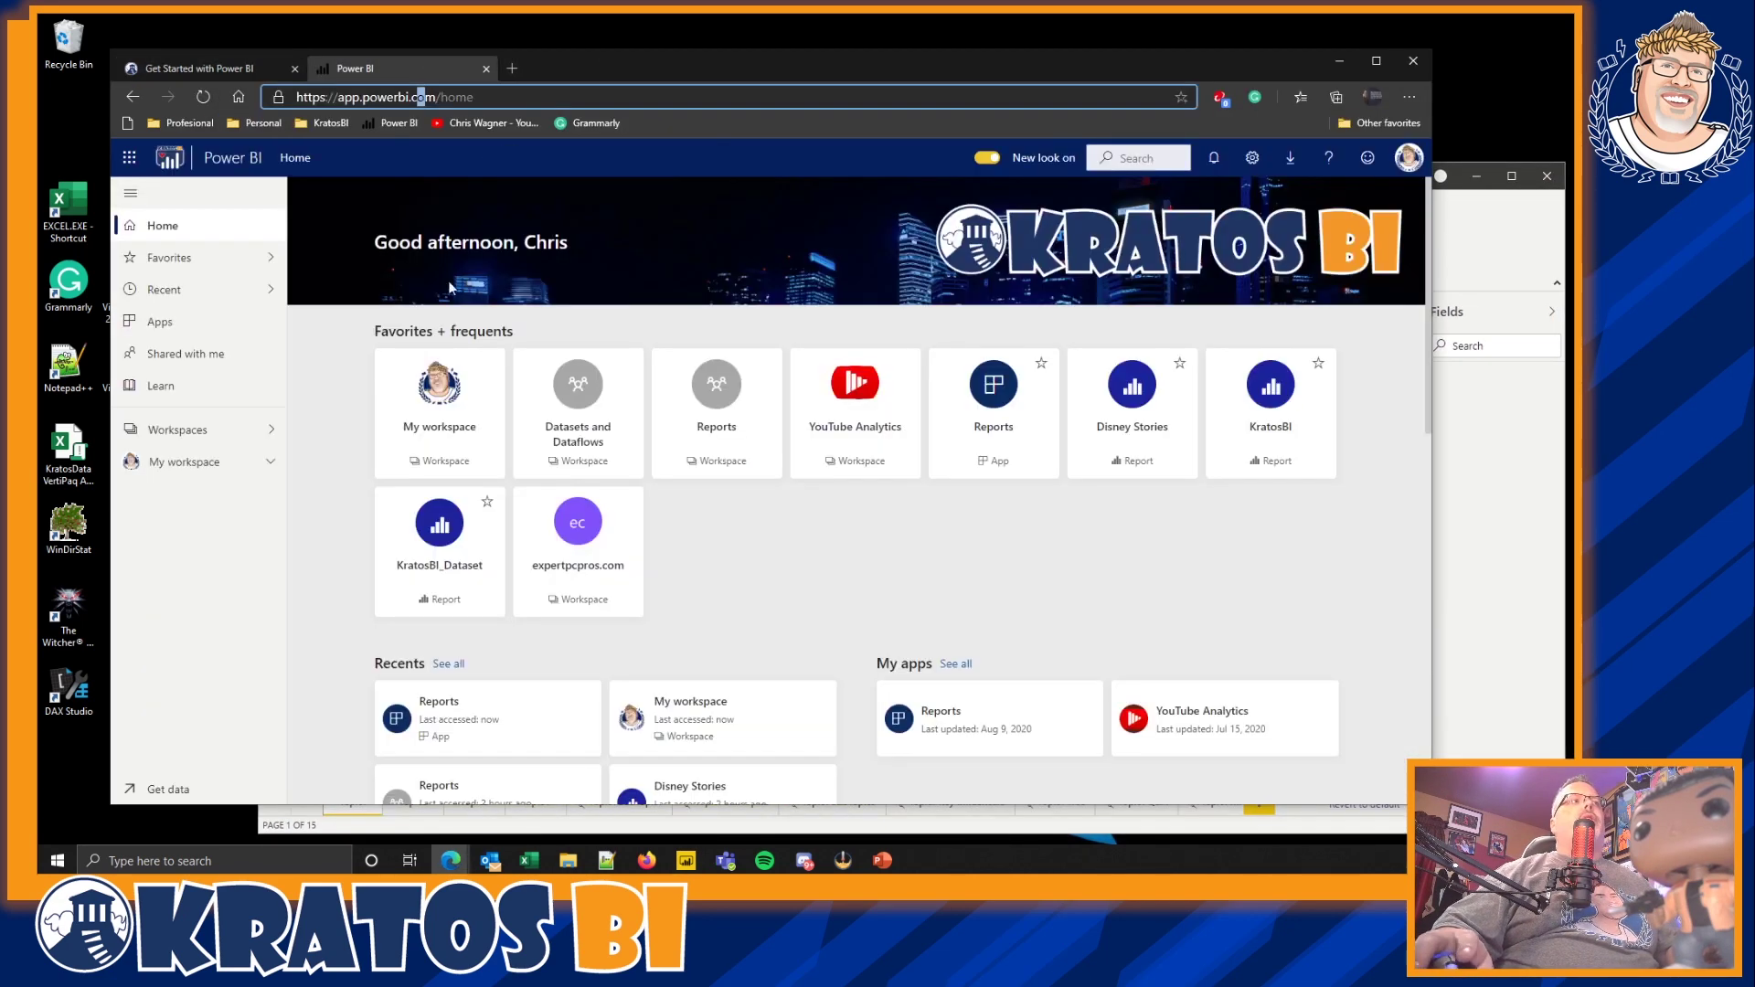
click(142, 324)
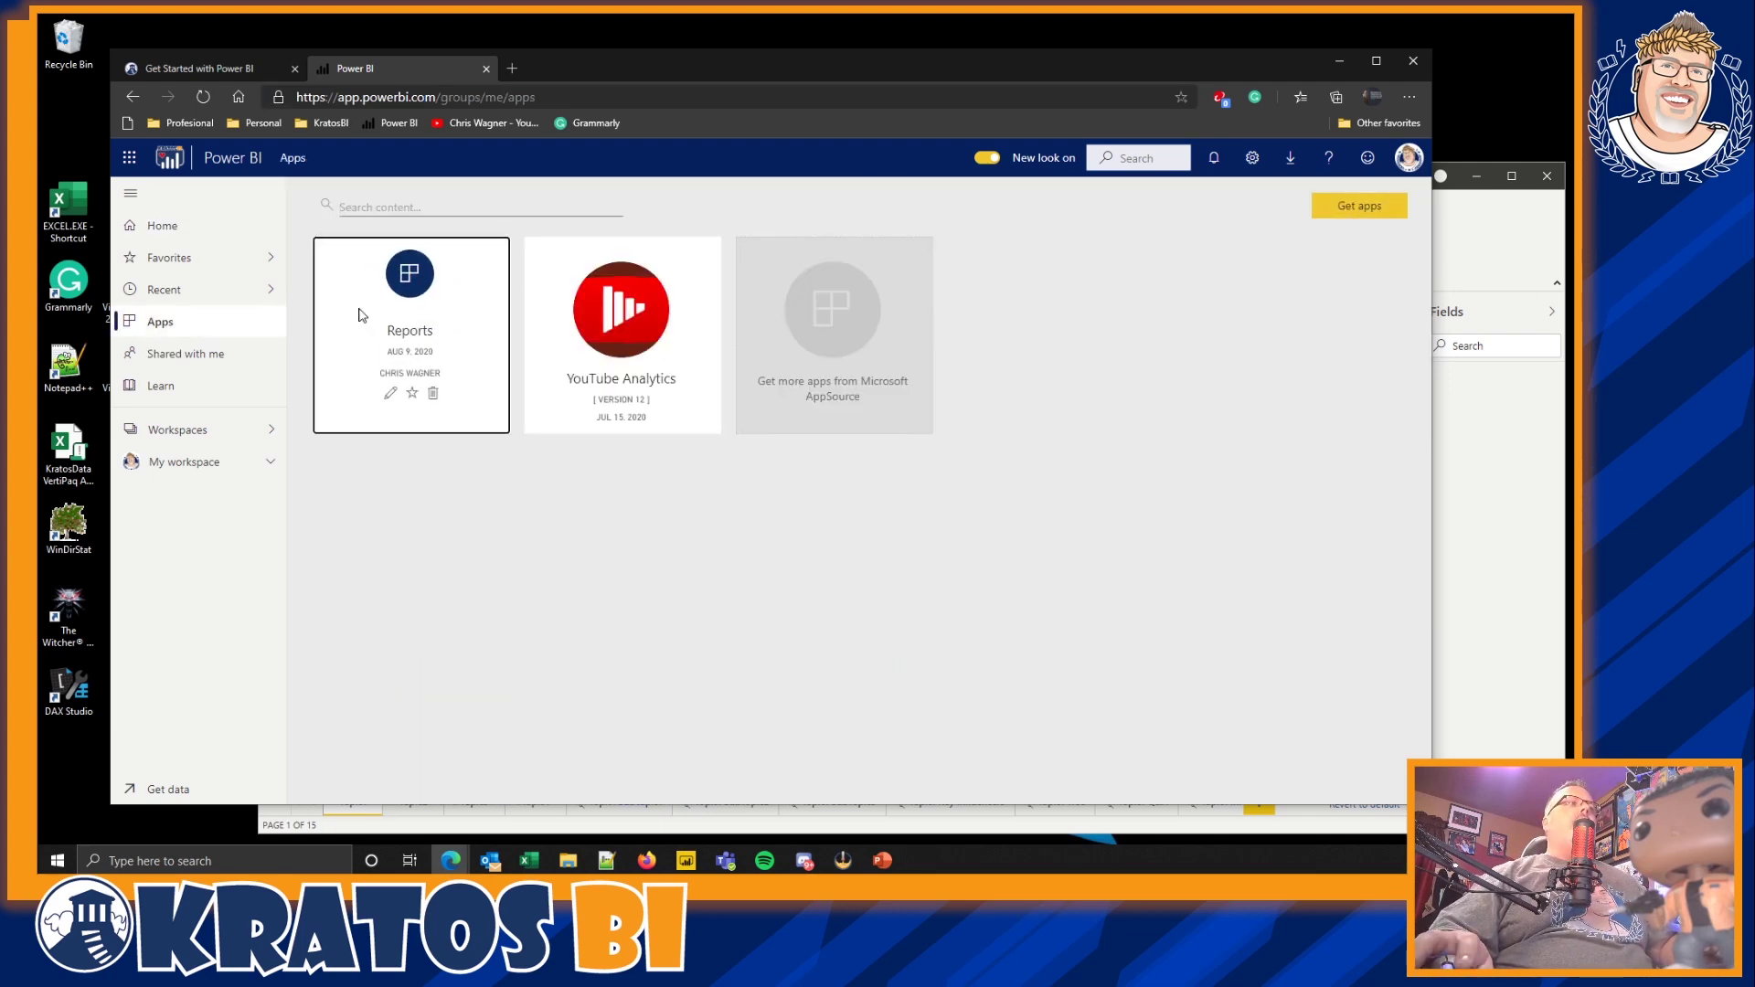
click(361, 315)
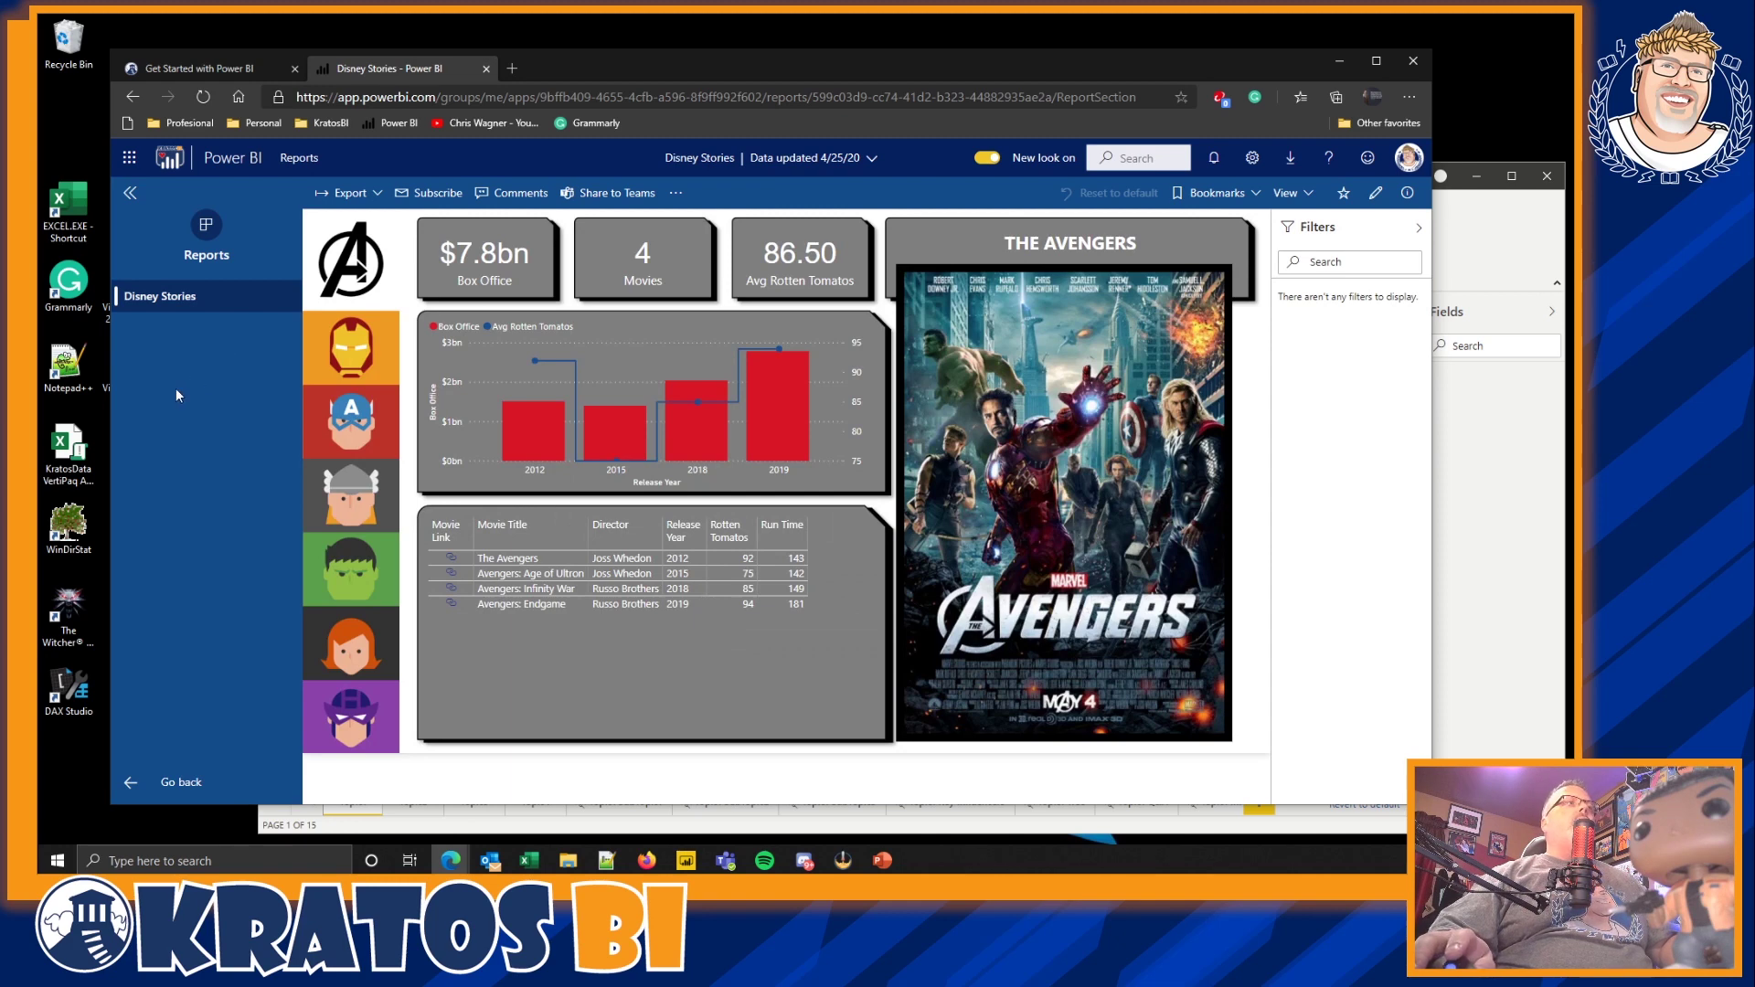
key(alt+Left)
click(380, 307)
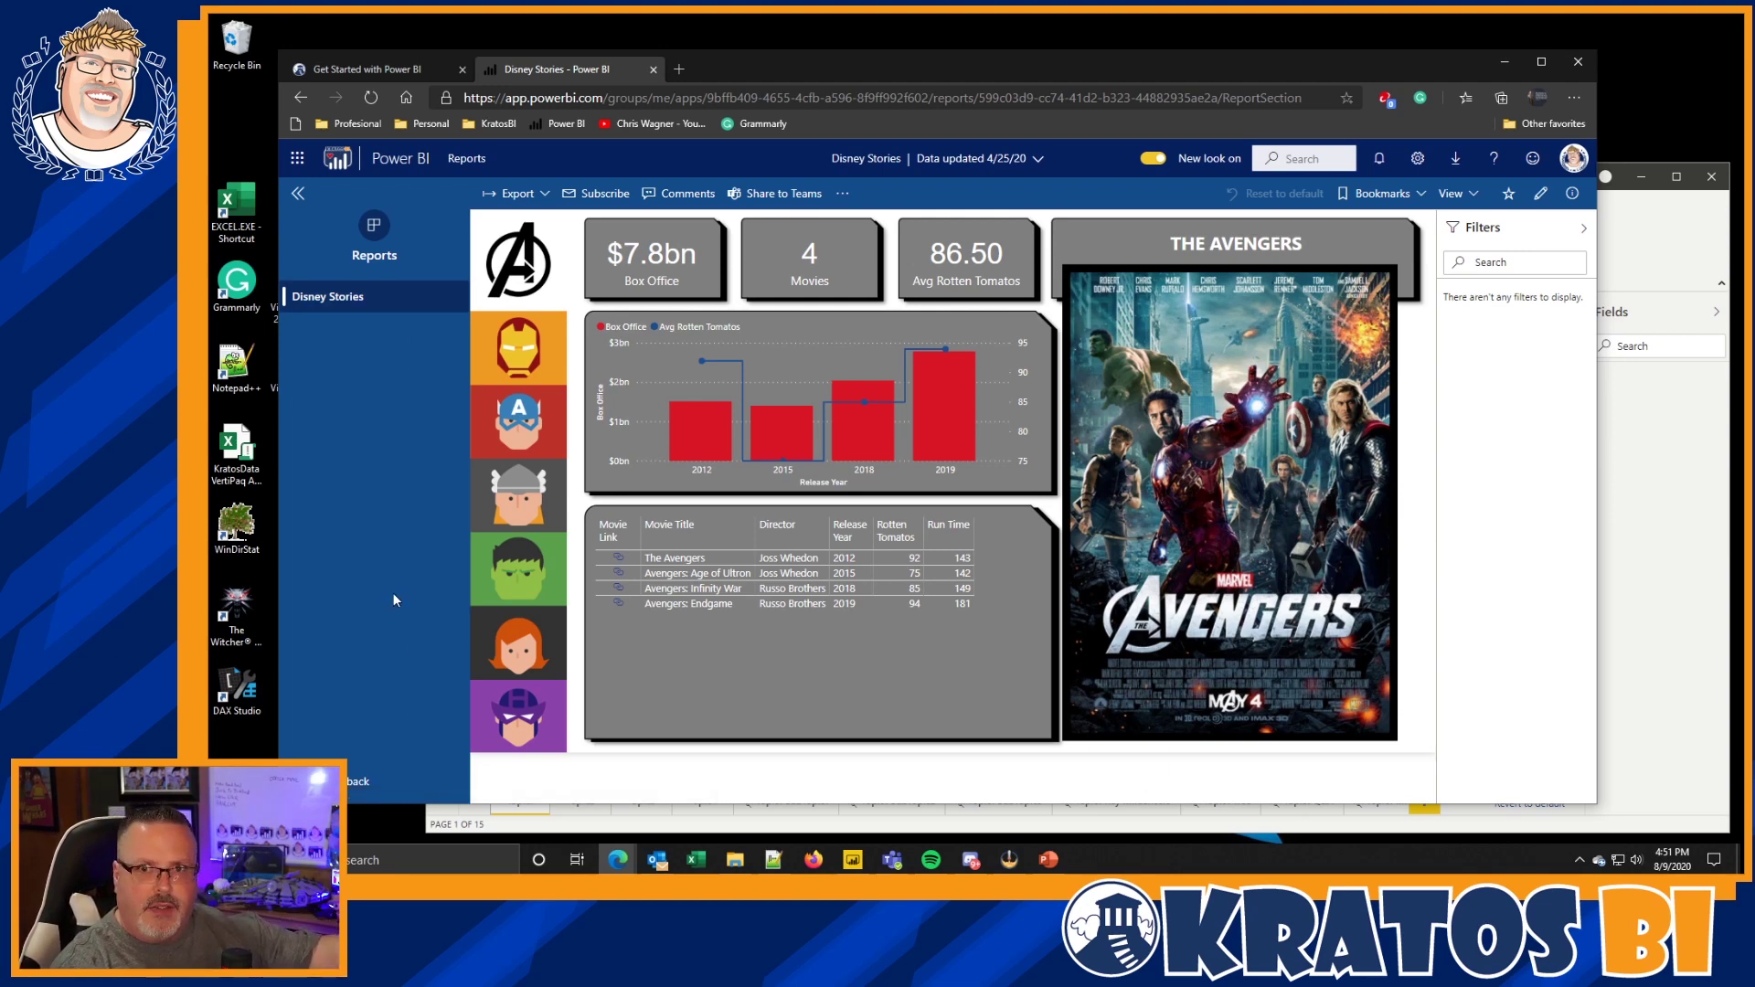
Switch to Power BI Desktop and follow Topic1's page navigation through SubTopic1, SubTopic2, SubTopic3, Key Influencers, Tree and the info page.
click(853, 861)
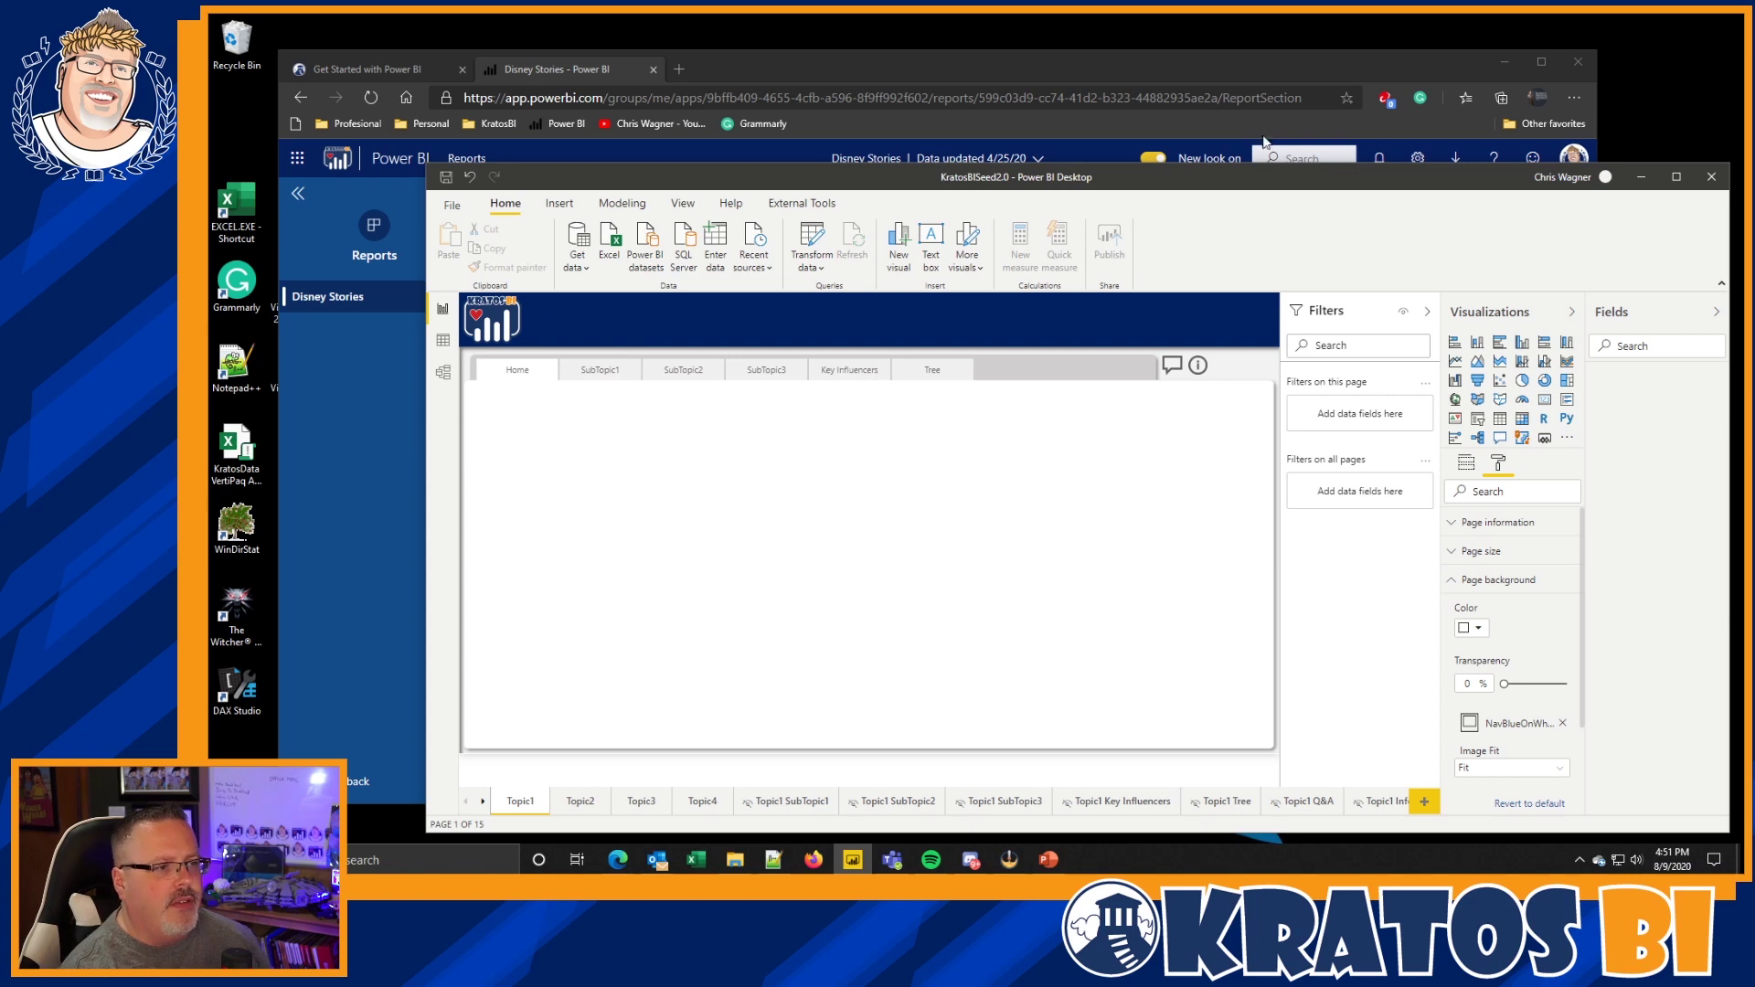
ctrl+click(612, 375)
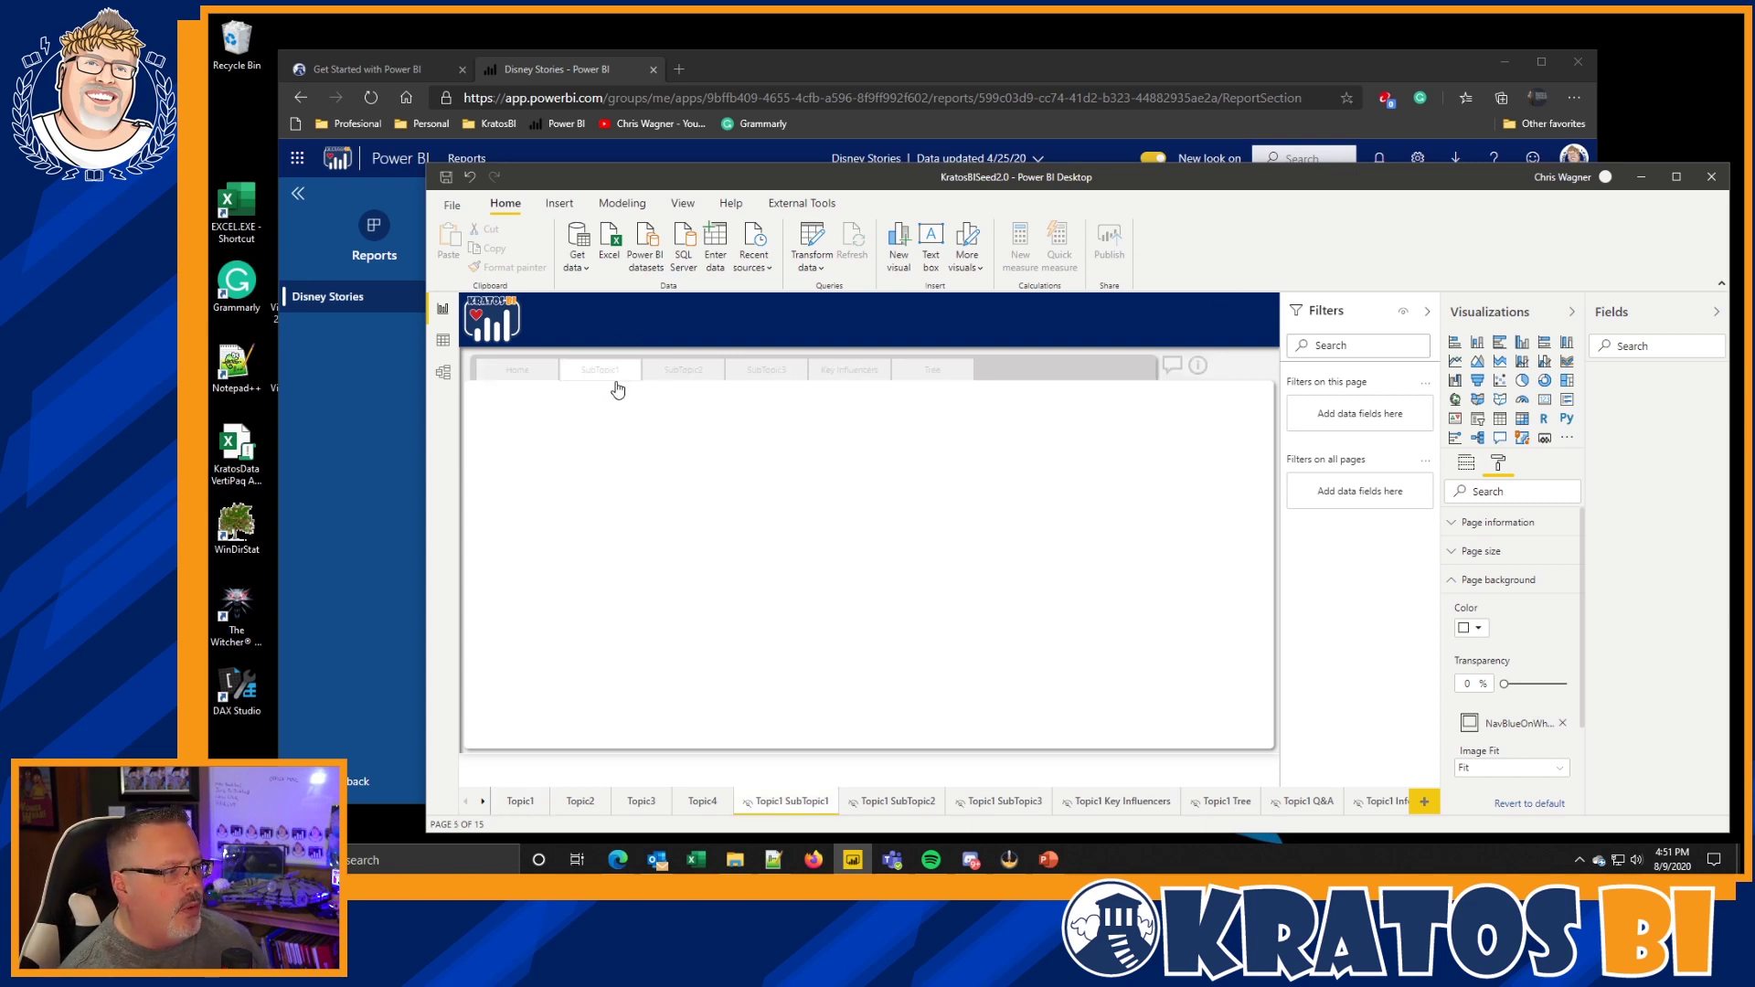
ctrl+click(678, 369)
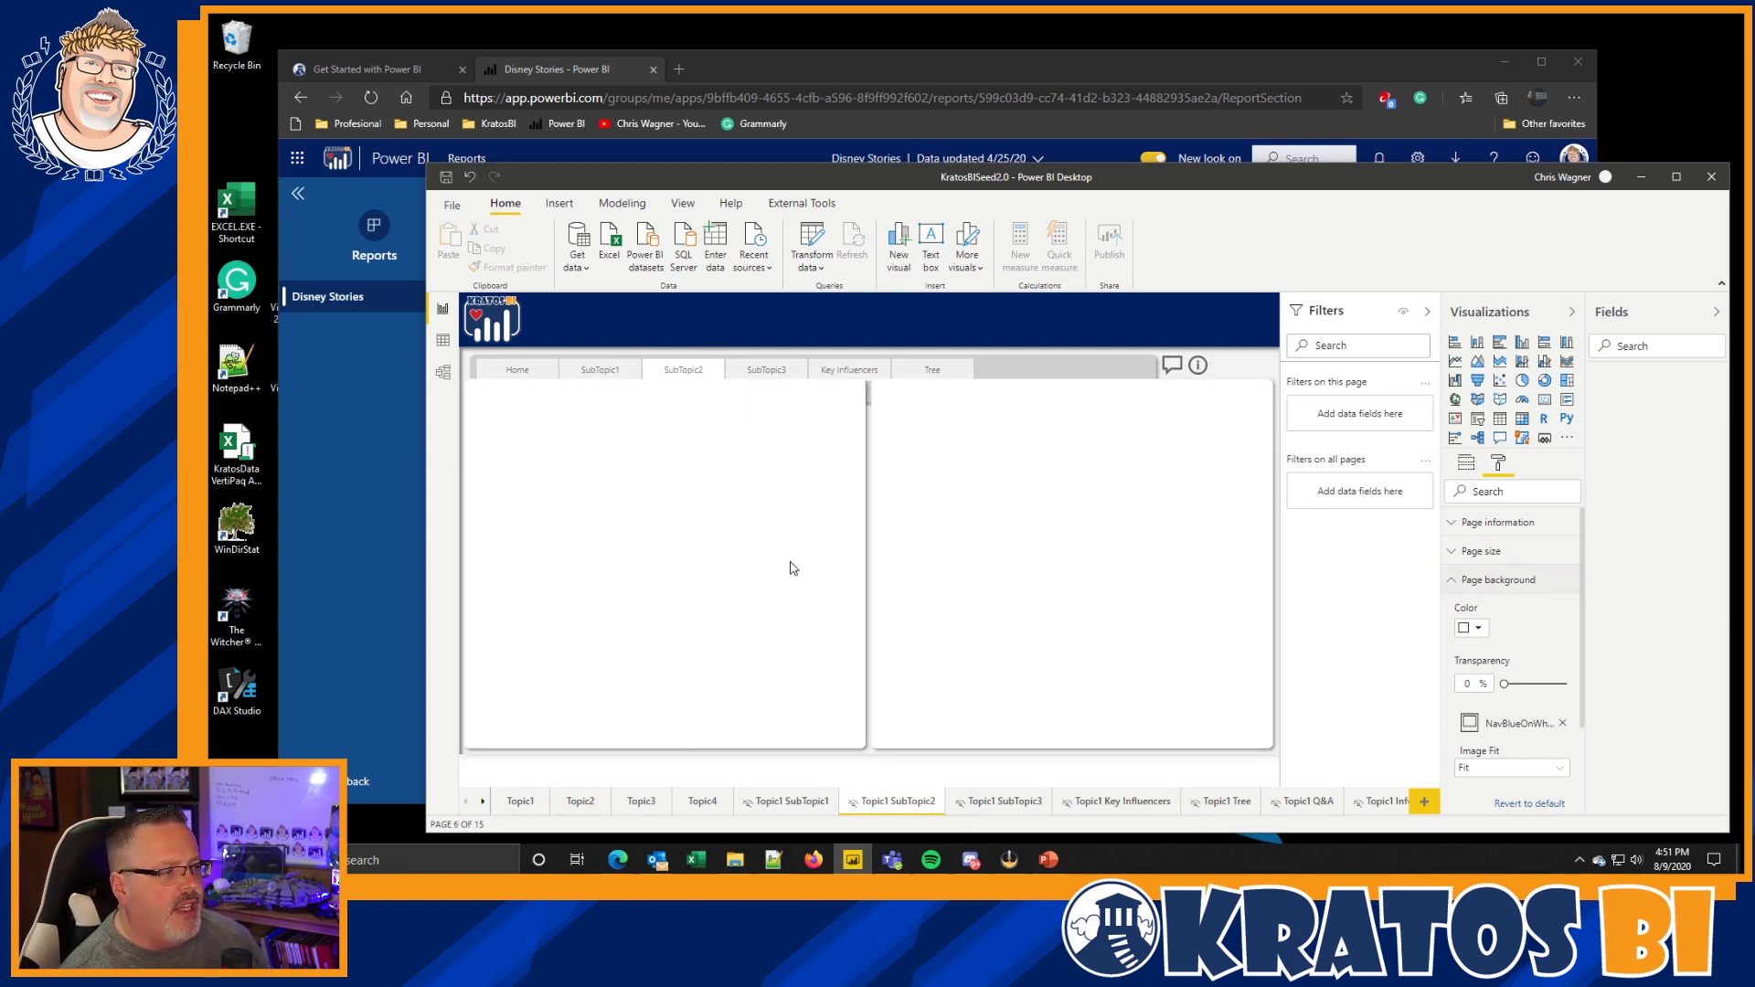
ctrl+click(775, 372)
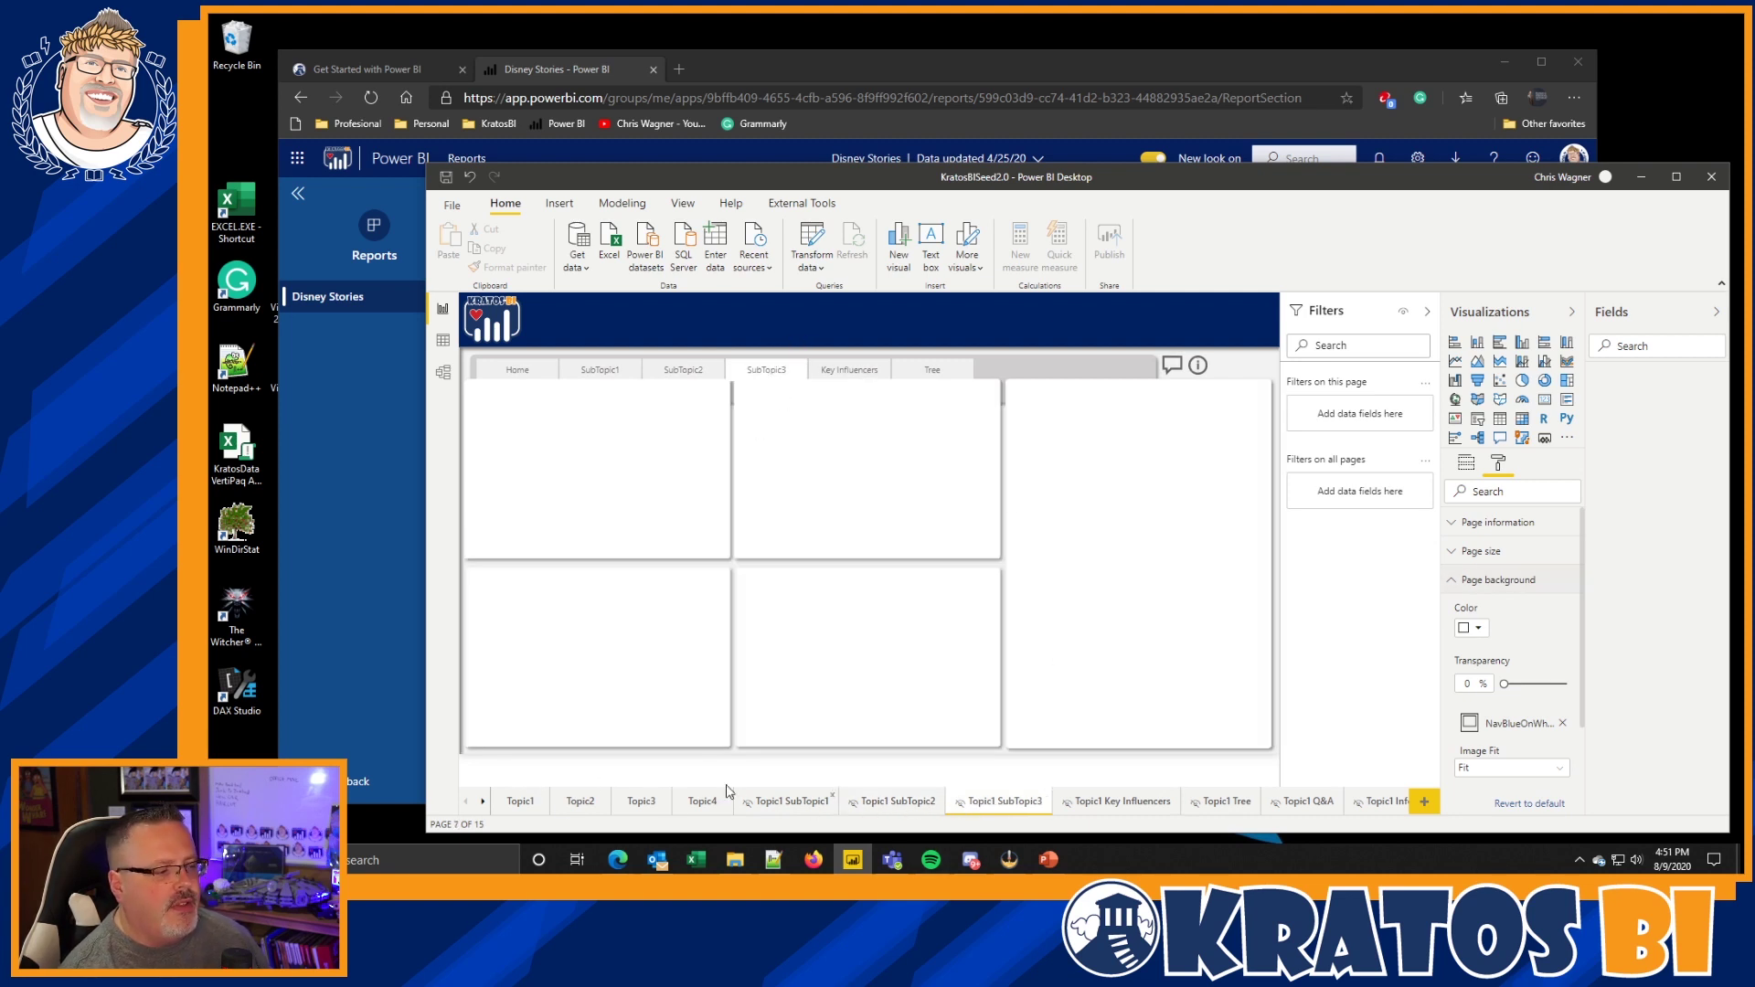
ctrl+click(850, 371)
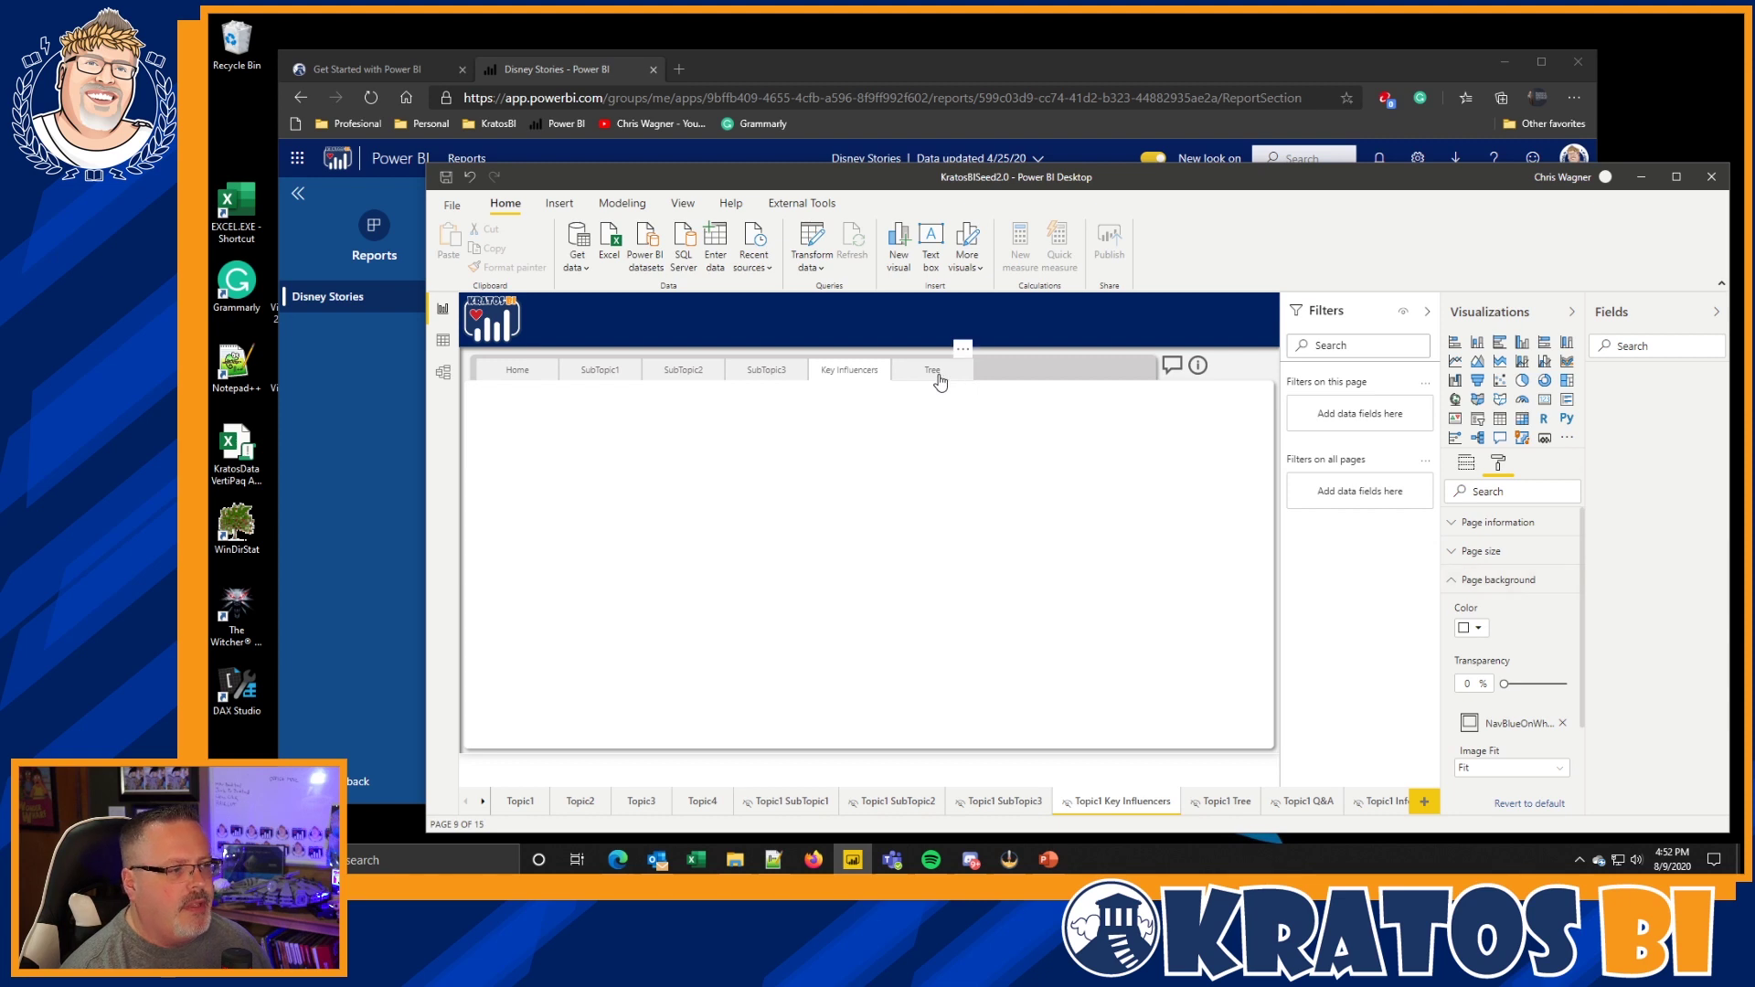
click(933, 370)
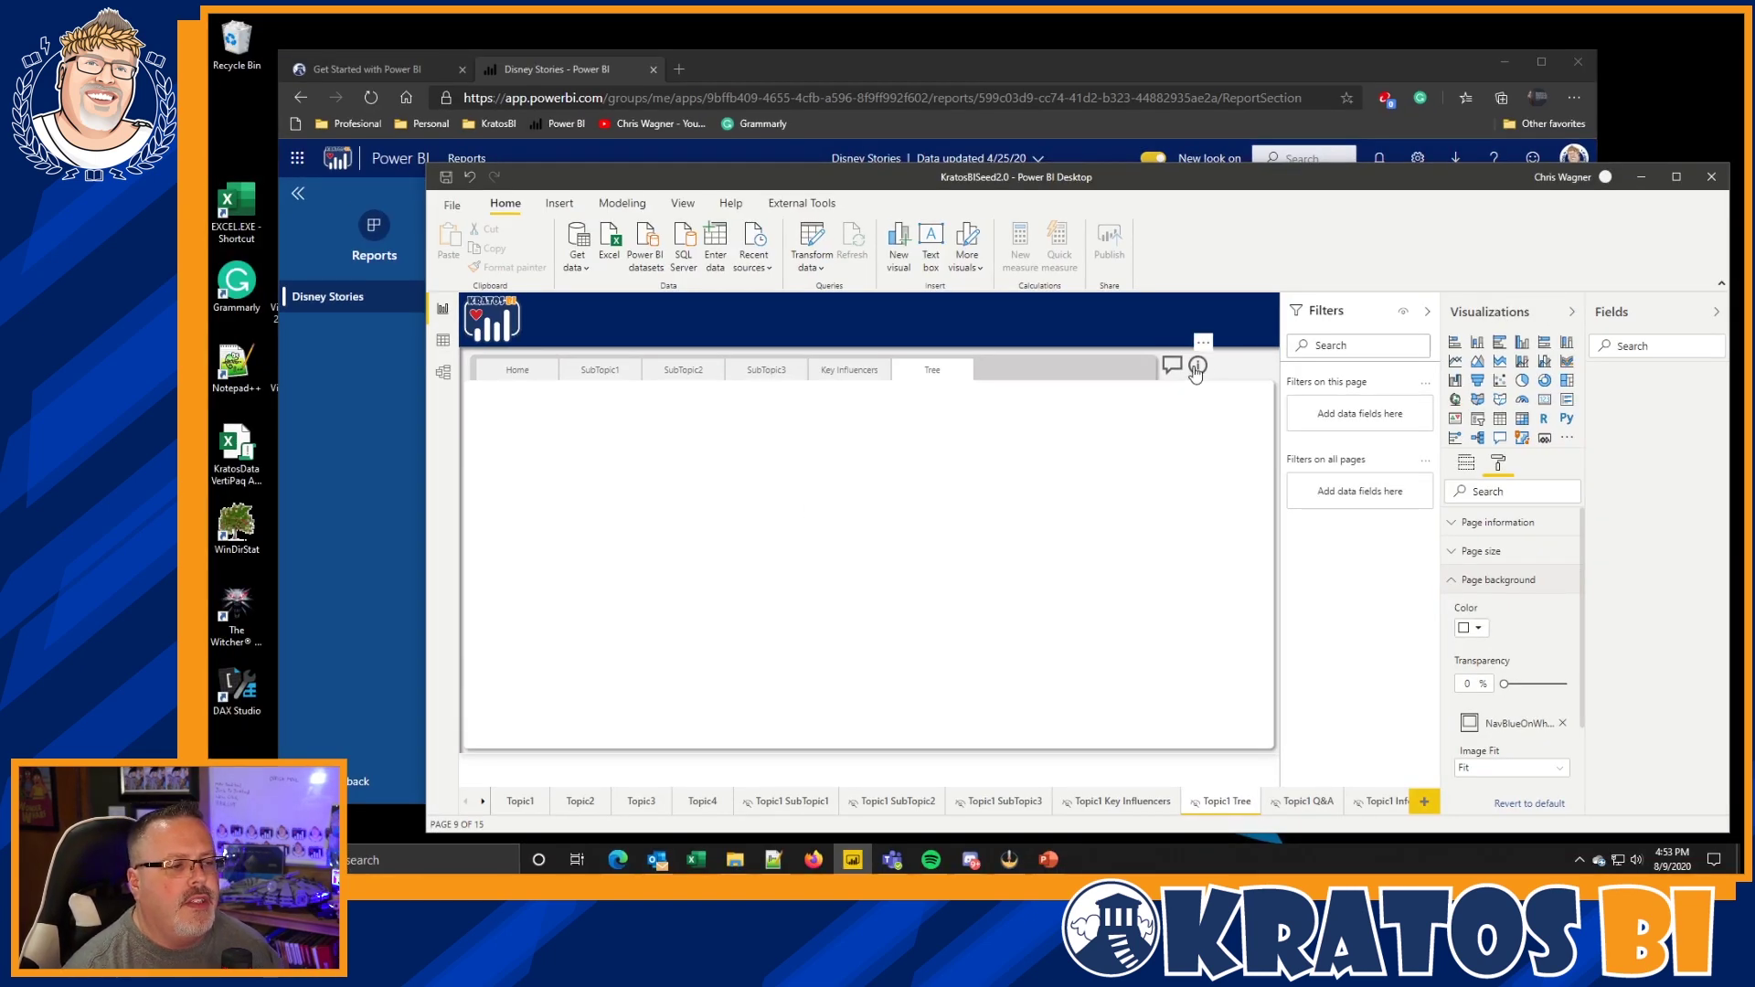
ctrl+click(1195, 366)
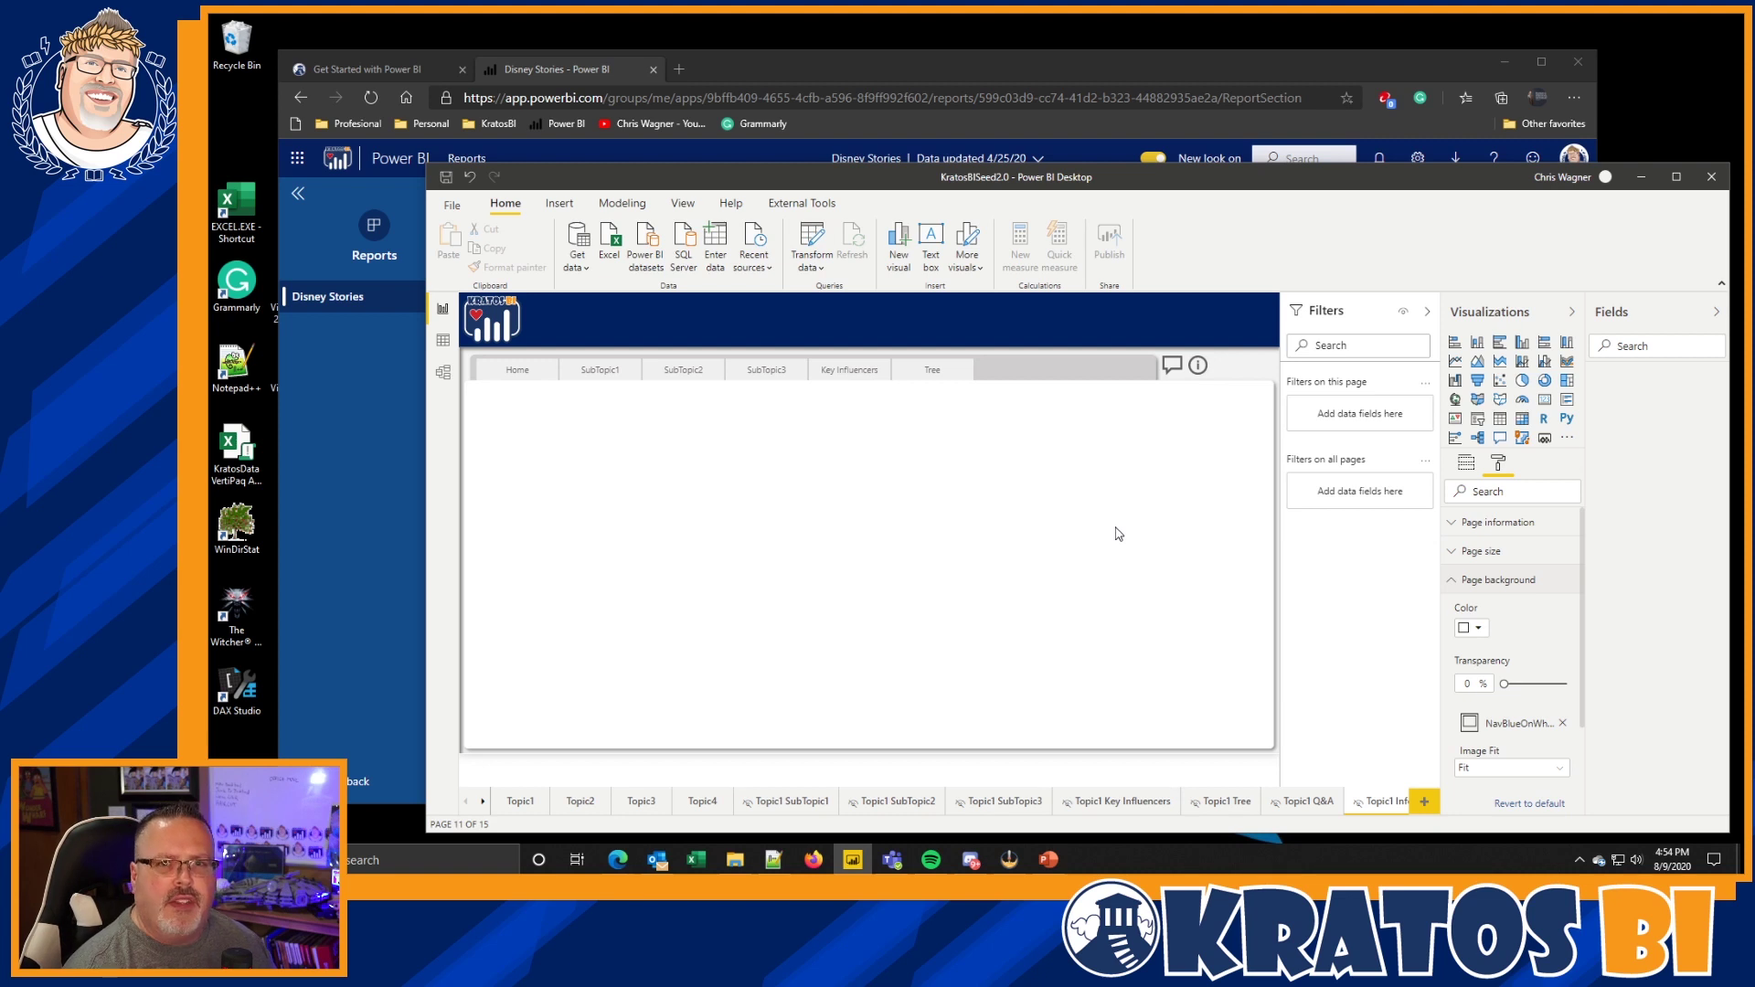
Compare the Topic1, Topic2 and Topic3 page layouts, and return to the Topic2 page.
click(529, 812)
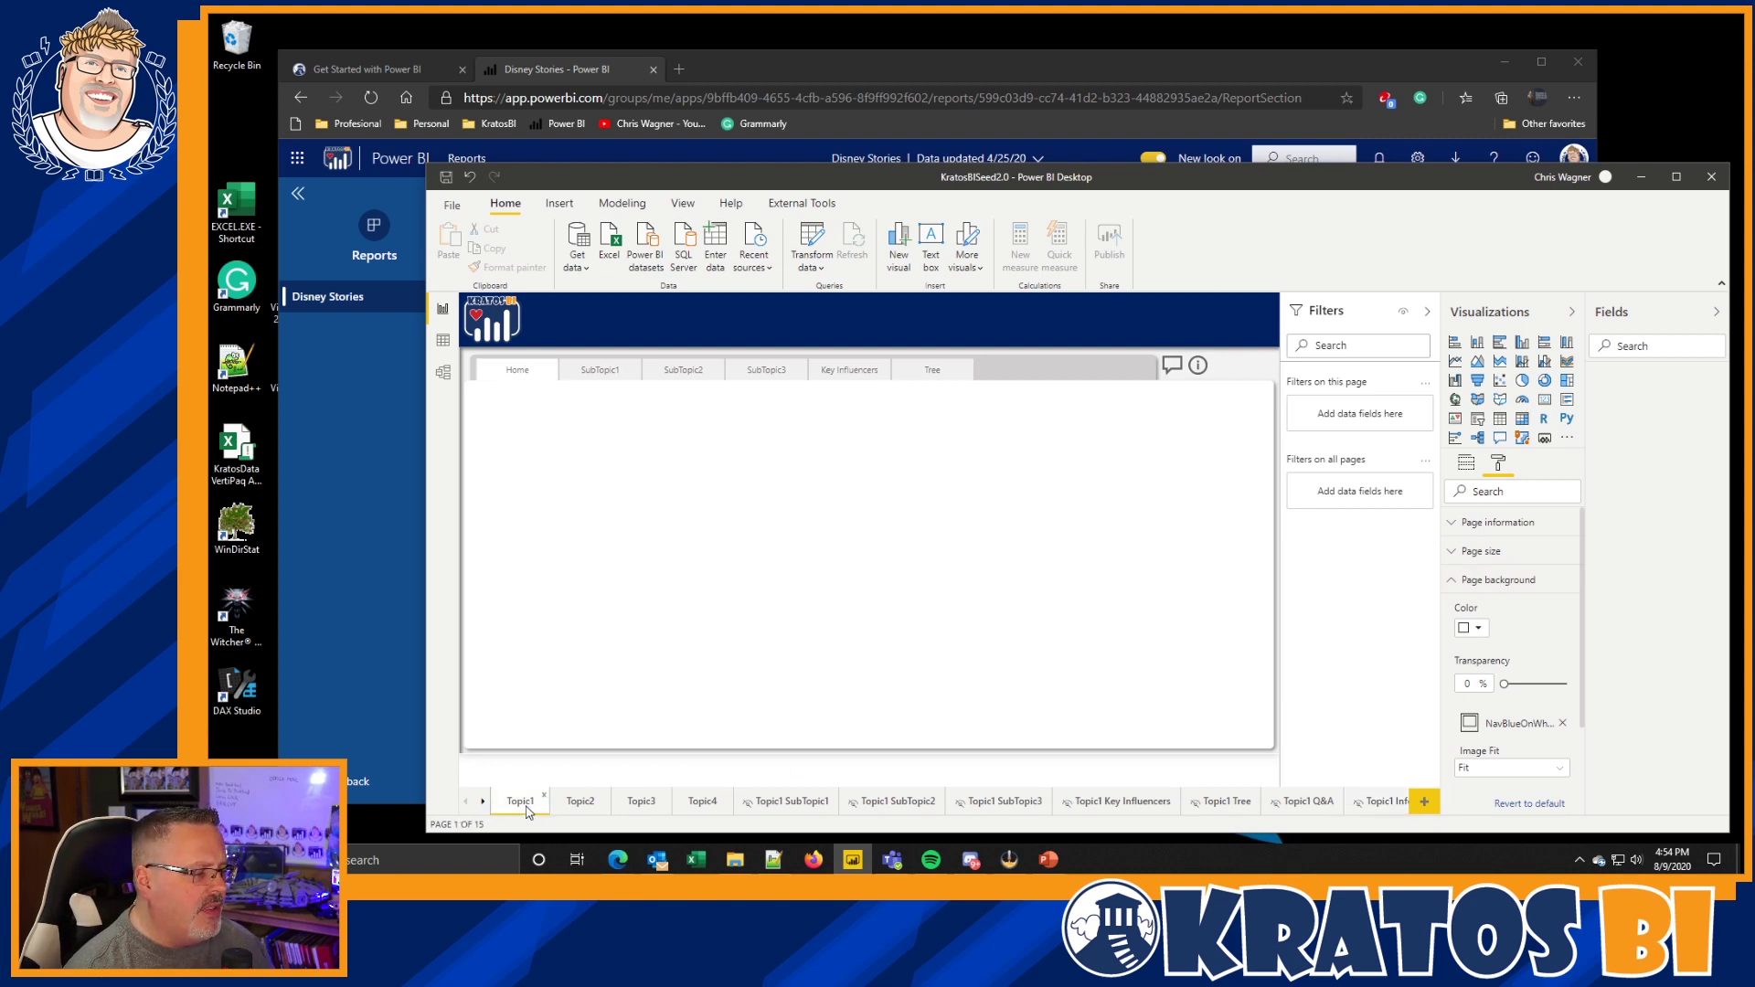
click(579, 801)
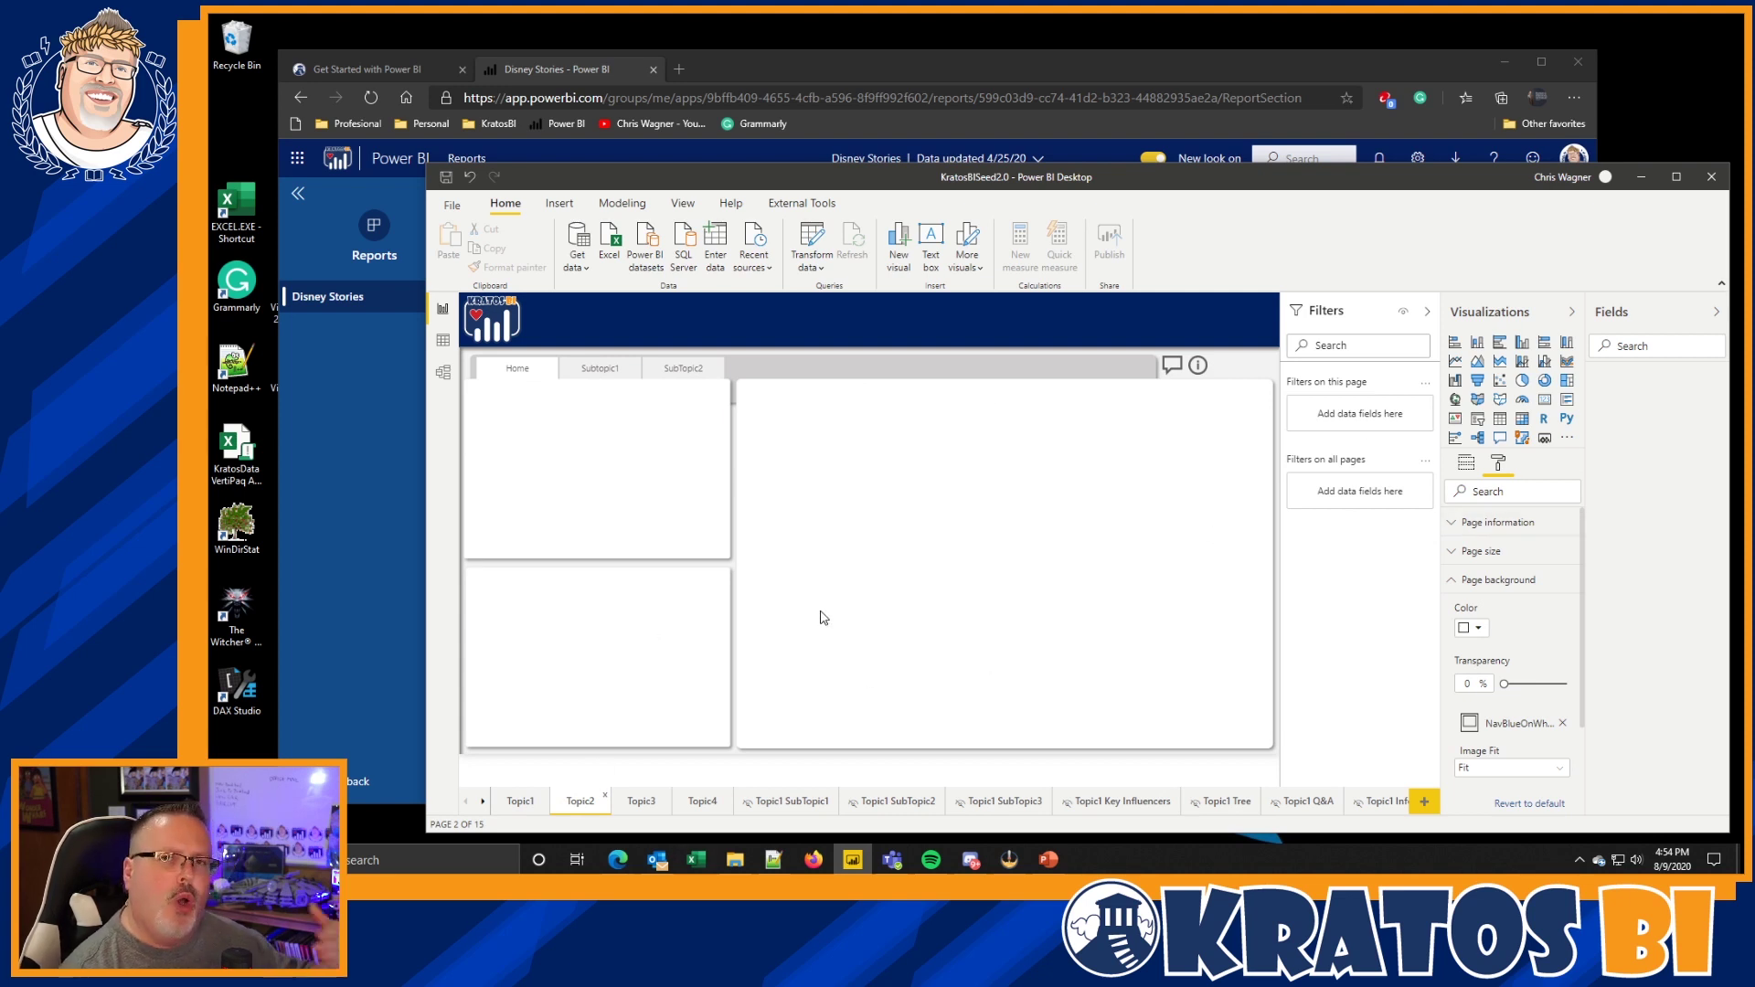
click(641, 803)
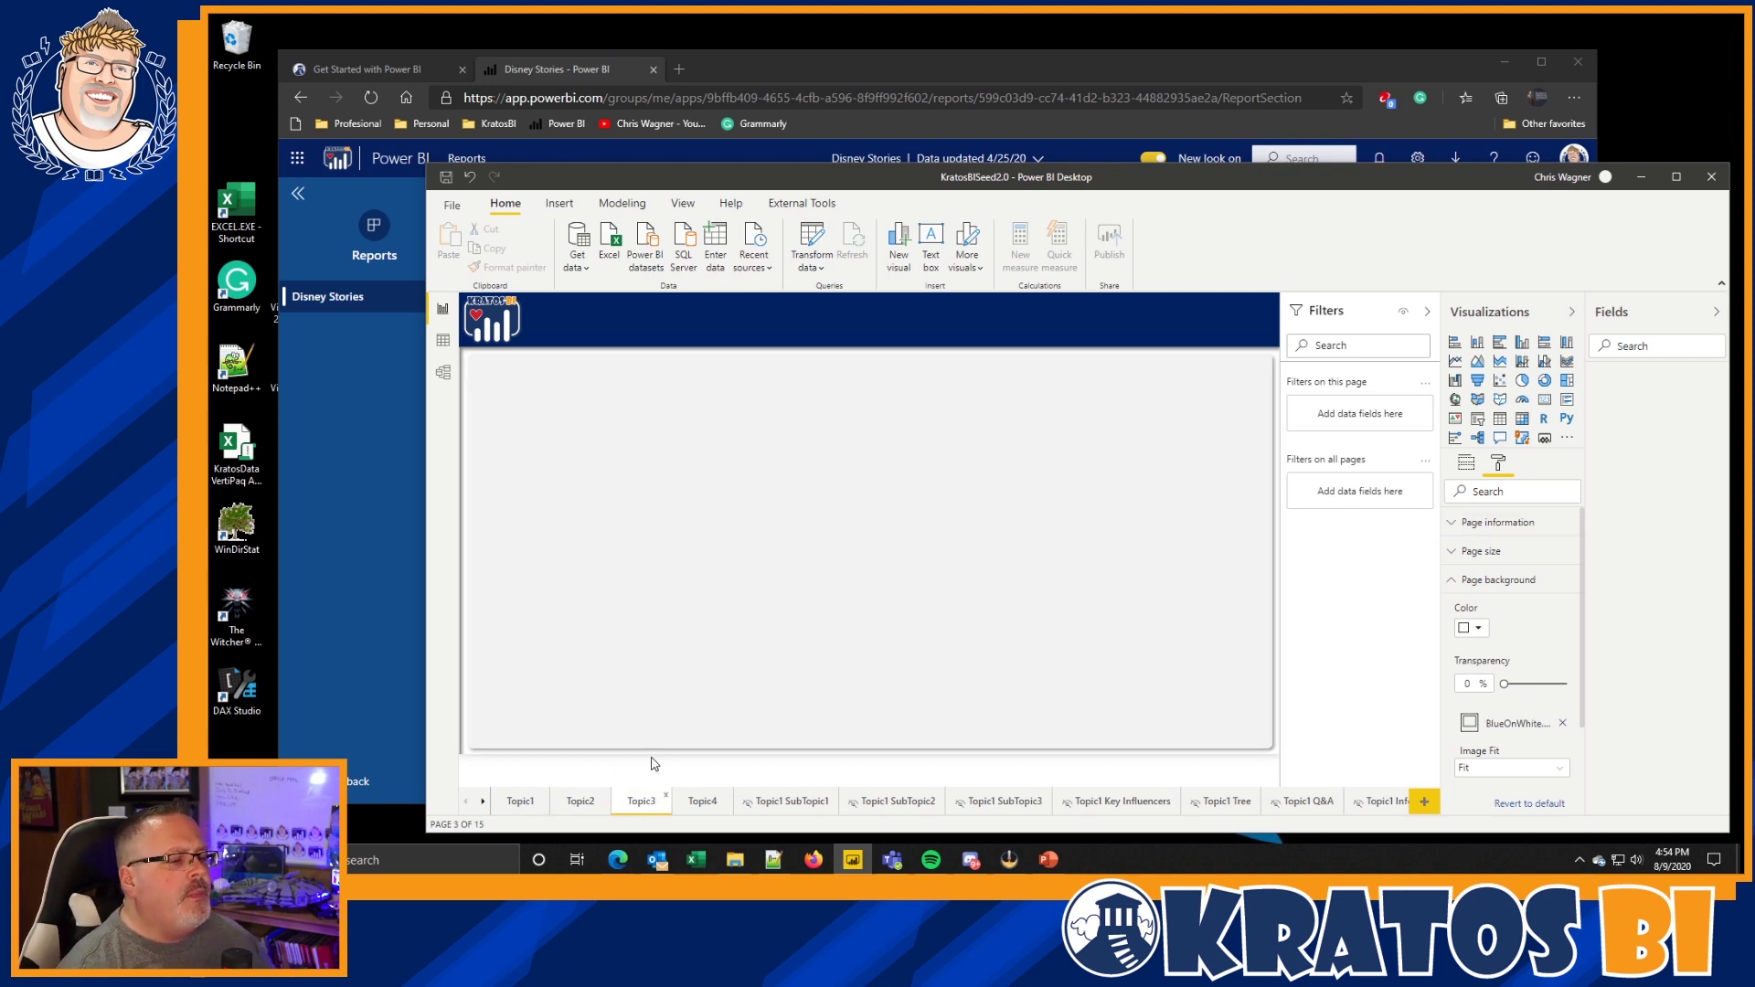
click(562, 810)
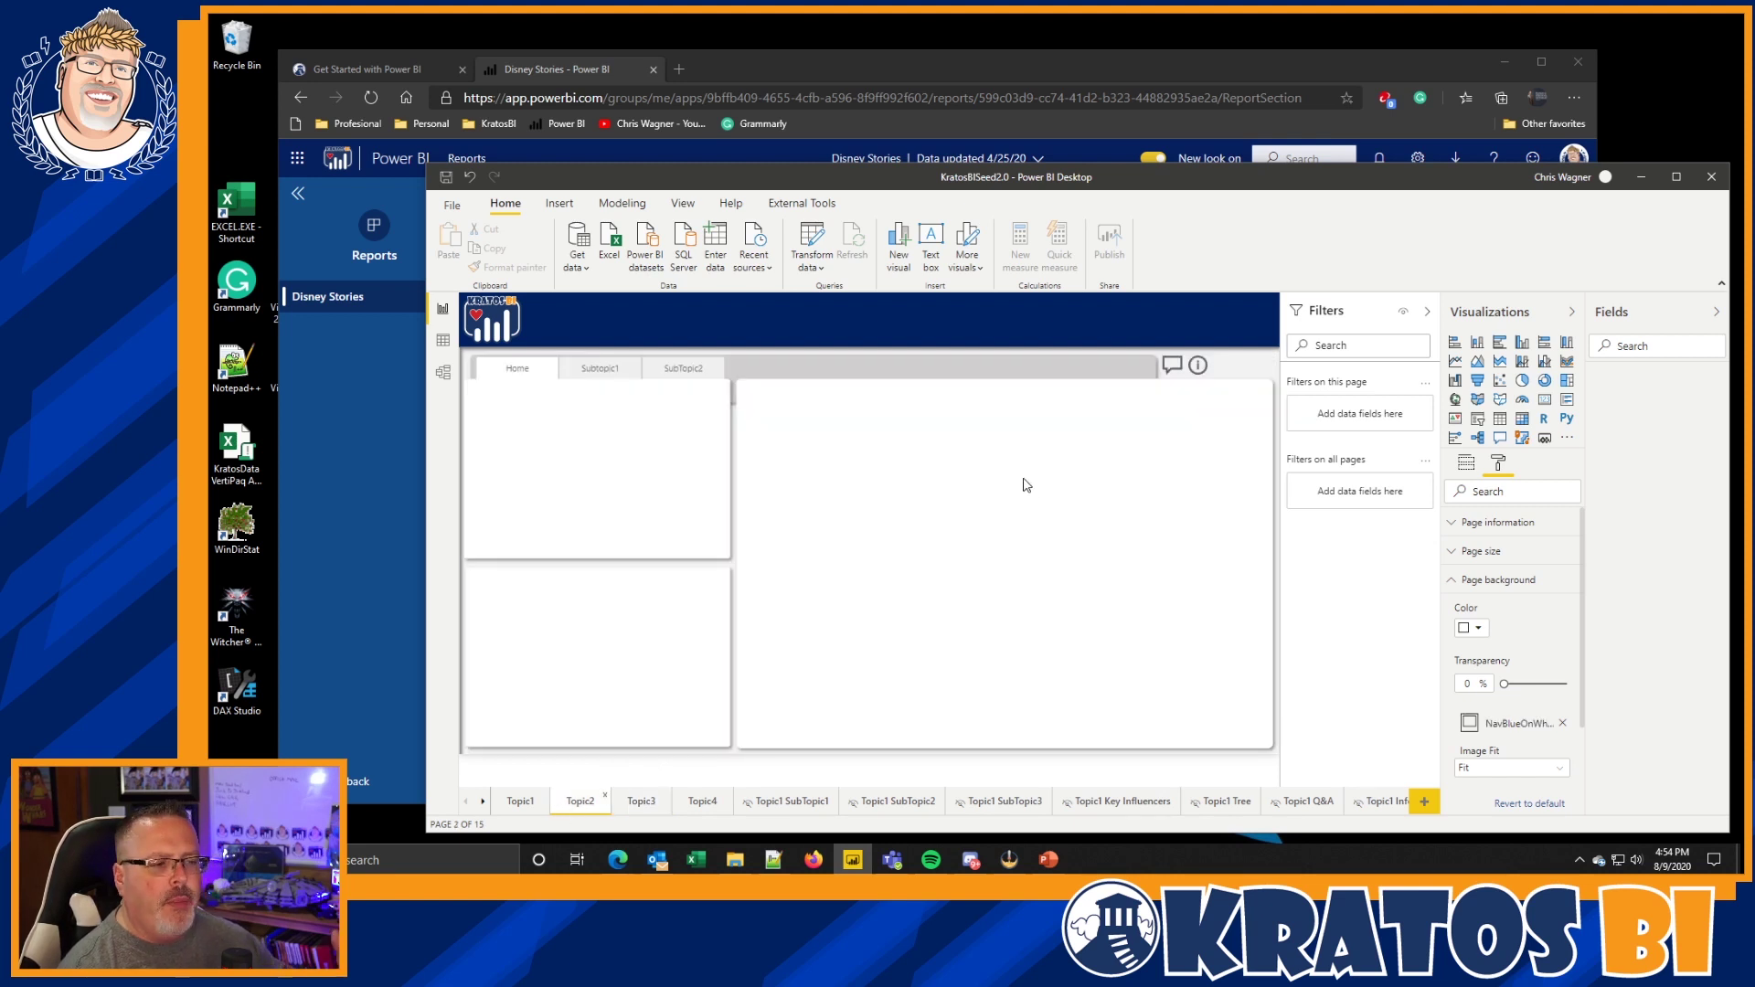